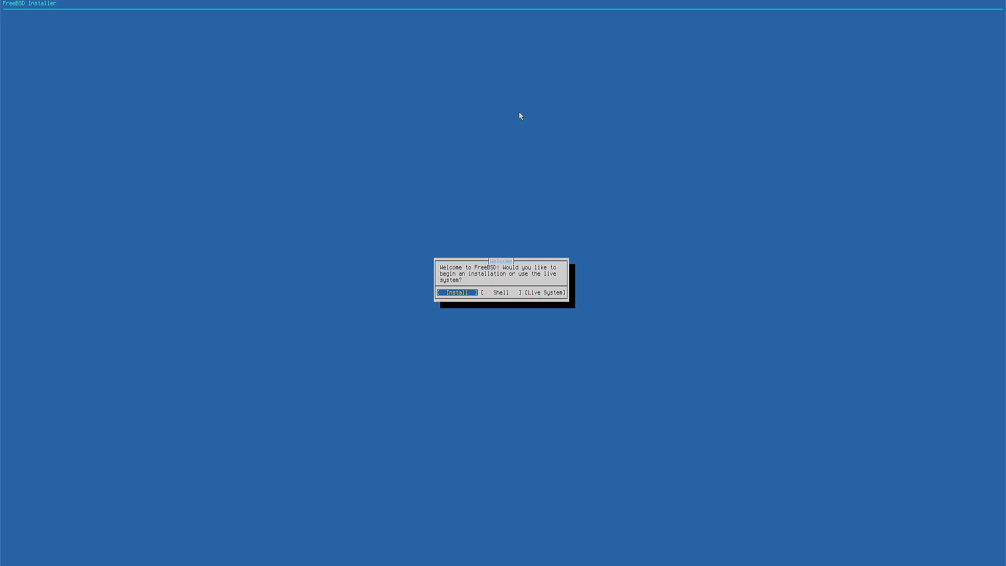
# - Begin the FreeBSD installation from the welcome dialog
pyautogui.press('Right')
pyautogui.press('Right')
pyautogui.press('Left')
pyautogui.press('Left')
pyautogui.press('Return')
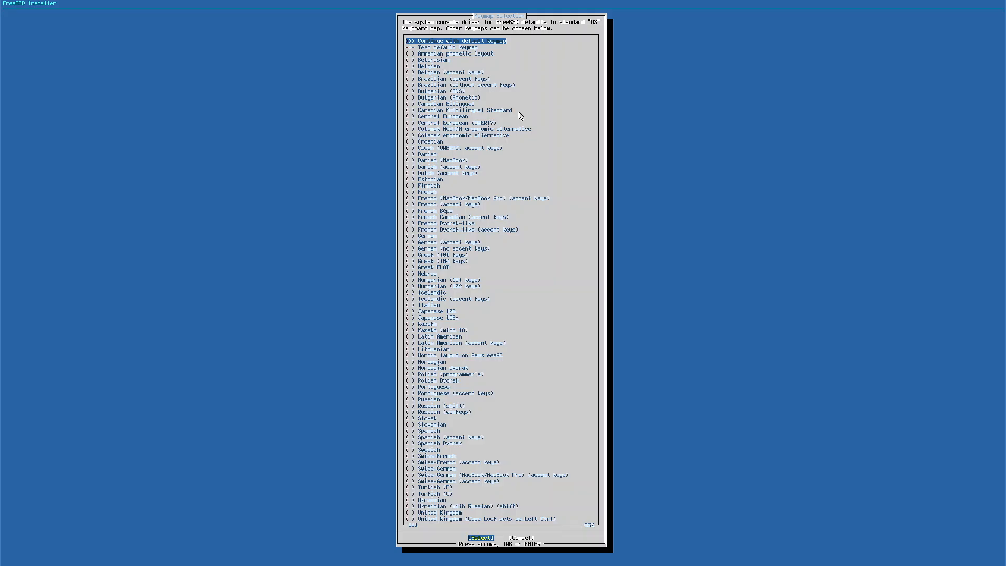
# - Look through the available keyboard layouts in the keymap selection
pyautogui.press('Down')
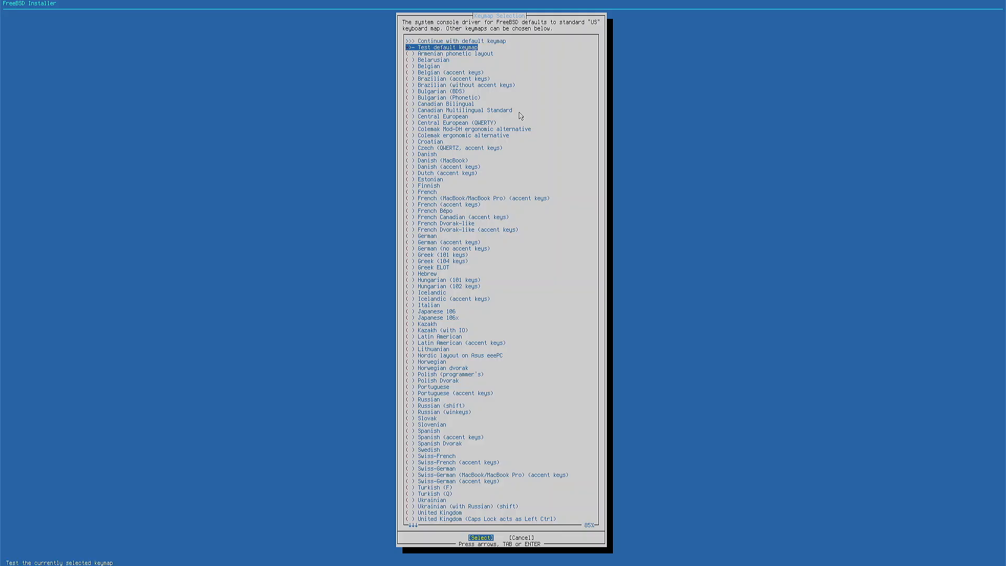
pyautogui.press('Down')
pyautogui.press('Down')
pyautogui.press('Down')
pyautogui.press('Down')
pyautogui.press('Down')
pyautogui.press('Down')
pyautogui.press('Down')
pyautogui.press('Down')
pyautogui.press('Down')
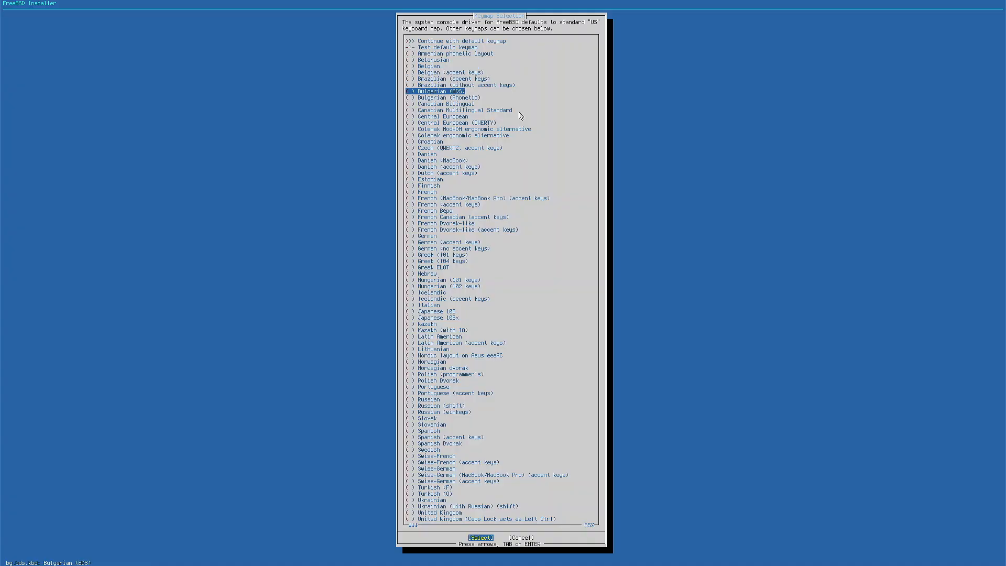
pyautogui.press('Down')
pyautogui.press('Down')
pyautogui.press('Down')
pyautogui.press('Down')
pyautogui.press('Down')
pyautogui.press('Down')
pyautogui.press('Down')
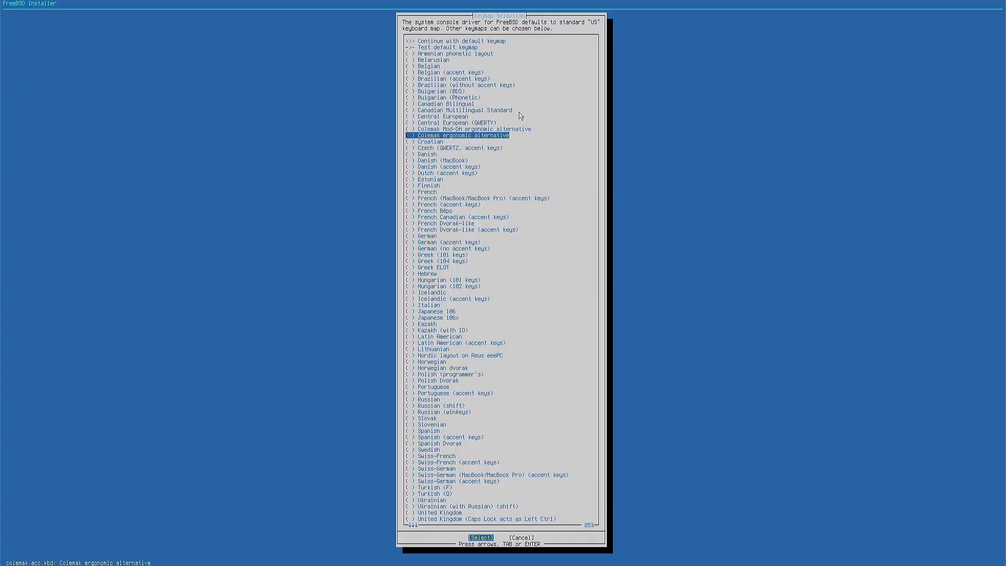
pyautogui.press('Down')
pyautogui.press('Down')
pyautogui.press('Down')
pyautogui.press('Down')
pyautogui.press('Down')
pyautogui.press('Down')
pyautogui.press('Down')
pyautogui.press('Down')
pyautogui.press('Down')
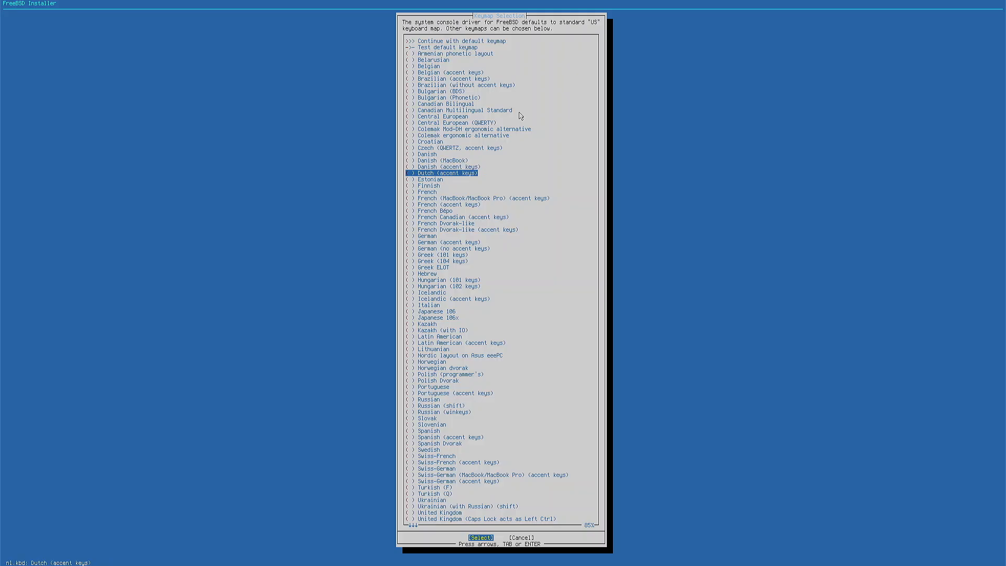
pyautogui.press('Down')
pyautogui.press('Down')
pyautogui.press('Down')
pyautogui.press('Down')
pyautogui.press('Down')
pyautogui.press('Down')
pyautogui.press('Down')
pyautogui.press('Down')
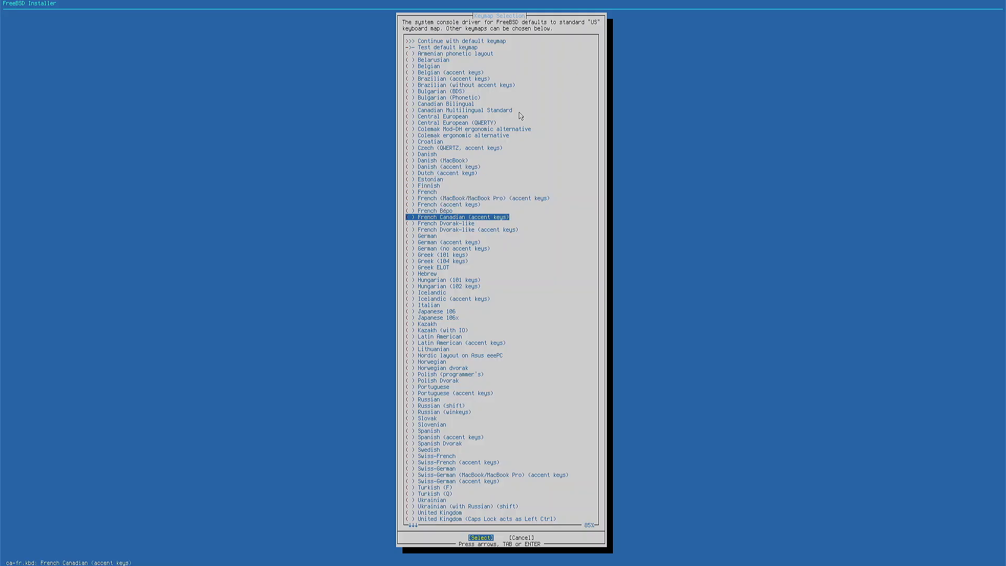
pyautogui.press('Down')
pyautogui.press('Down')
pyautogui.press('Down')
pyautogui.press('Down')
pyautogui.press('Down')
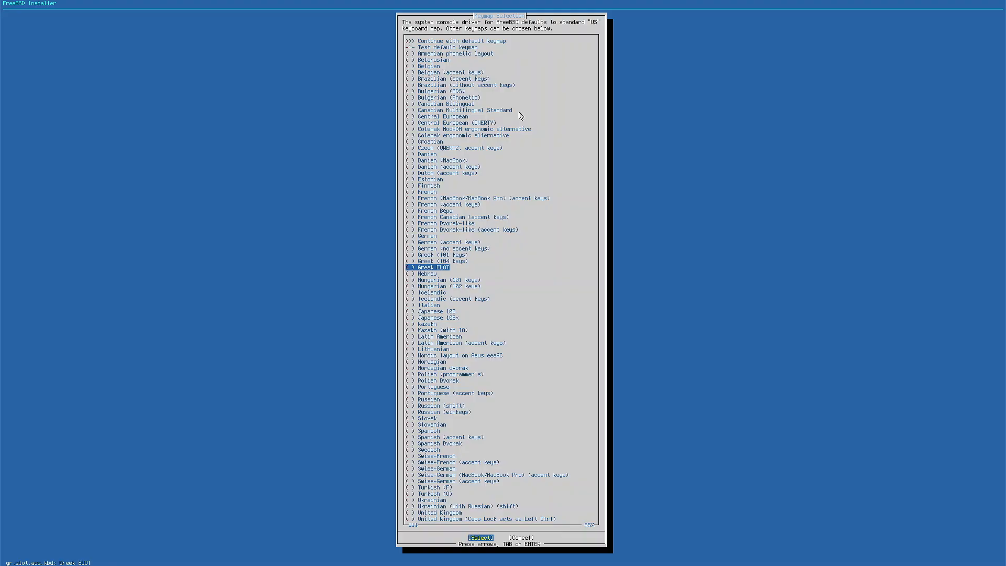
pyautogui.press('Down')
pyautogui.press('Down')
pyautogui.press('Down')
pyautogui.press('Down')
pyautogui.press('Down')
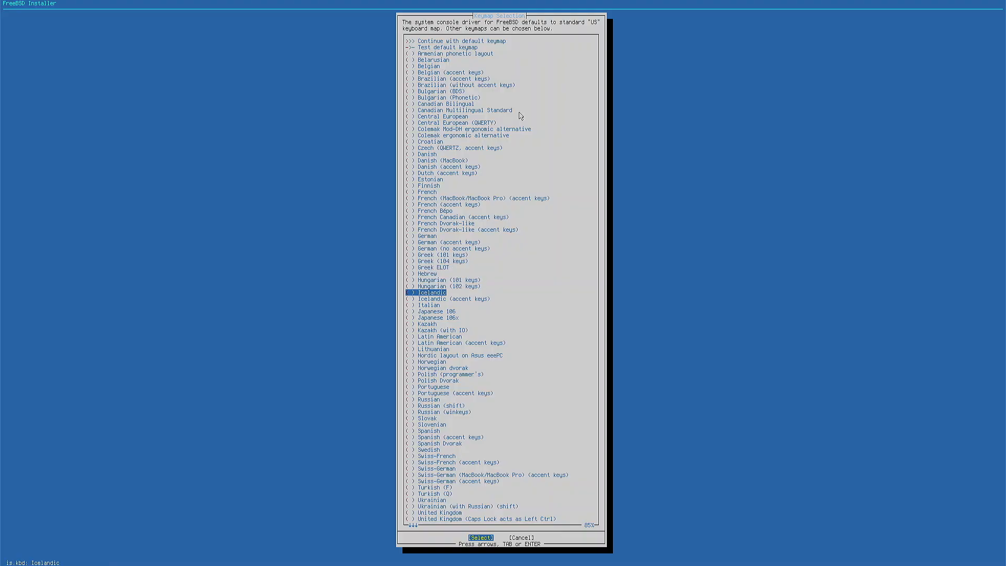
pyautogui.press('Down')
# - Continue with the default keymap
pyautogui.press('Up')
pyautogui.press('Up')
pyautogui.press('Up')
pyautogui.press('Up')
pyautogui.press('Up')
pyautogui.press('Up')
pyautogui.press('Up')
pyautogui.press('Up')
pyautogui.press('Up')
pyautogui.press('Up')
pyautogui.press('Up')
pyautogui.press('Up')
pyautogui.press('Up')
pyautogui.press('Up')
pyautogui.press('Up')
pyautogui.press('Up')
pyautogui.press('Up')
pyautogui.press('Up')
pyautogui.press('Up')
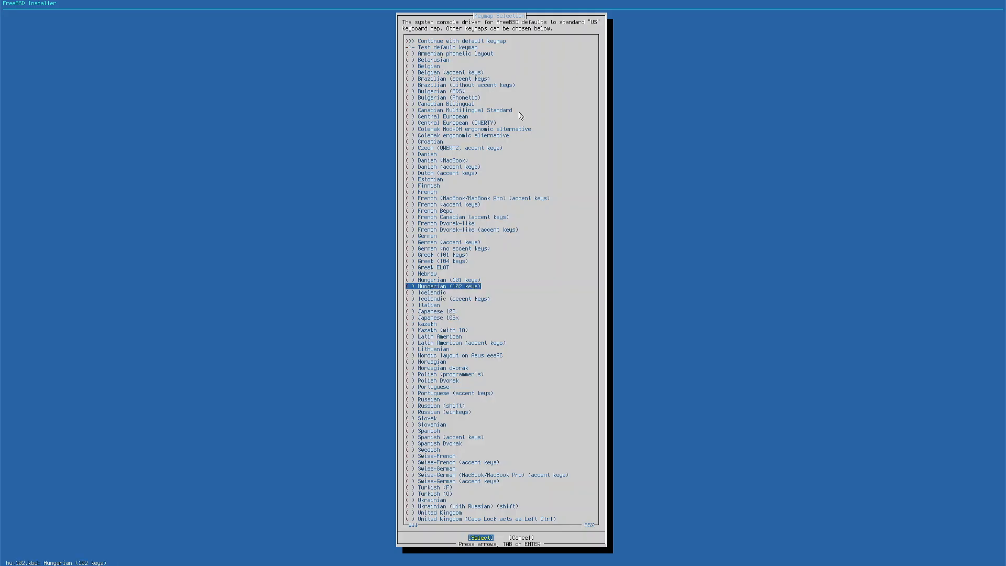
pyautogui.press('Up')
pyautogui.press('Up')
pyautogui.press('Up')
pyautogui.press('Up')
pyautogui.press('Up')
pyautogui.press('Up')
pyautogui.press('Up')
pyautogui.press('Up')
pyautogui.press('Up')
pyautogui.press('Up')
pyautogui.press('Up')
pyautogui.press('Up')
pyautogui.press('Up')
pyautogui.press('Up')
pyautogui.press('Up')
pyautogui.press('Up')
pyautogui.press('Up')
pyautogui.press('Up')
pyautogui.press('Up')
pyautogui.press('Up')
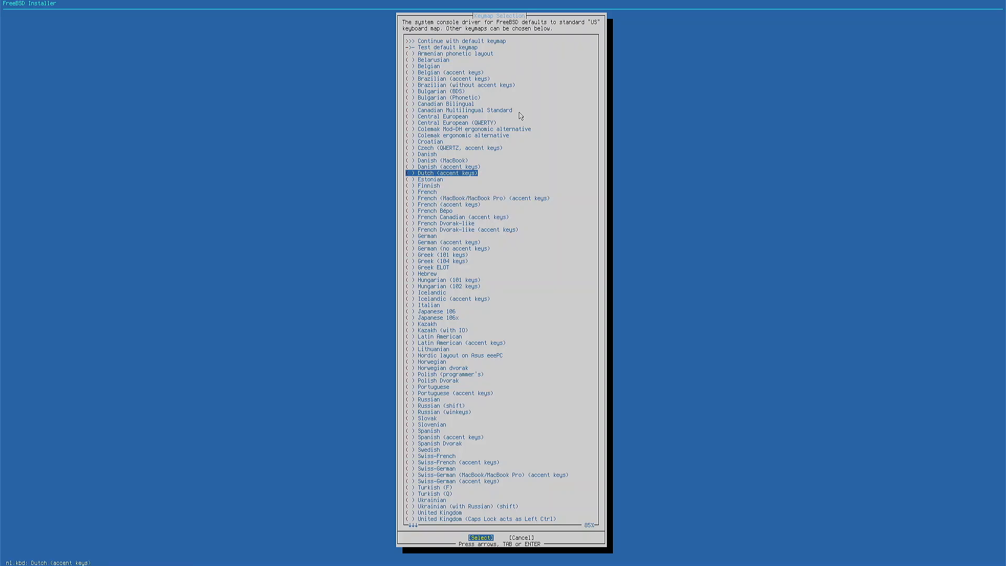
pyautogui.press('Up')
pyautogui.press('Up')
pyautogui.press('Up')
pyautogui.press('Up')
pyautogui.press('Up')
pyautogui.press('Up')
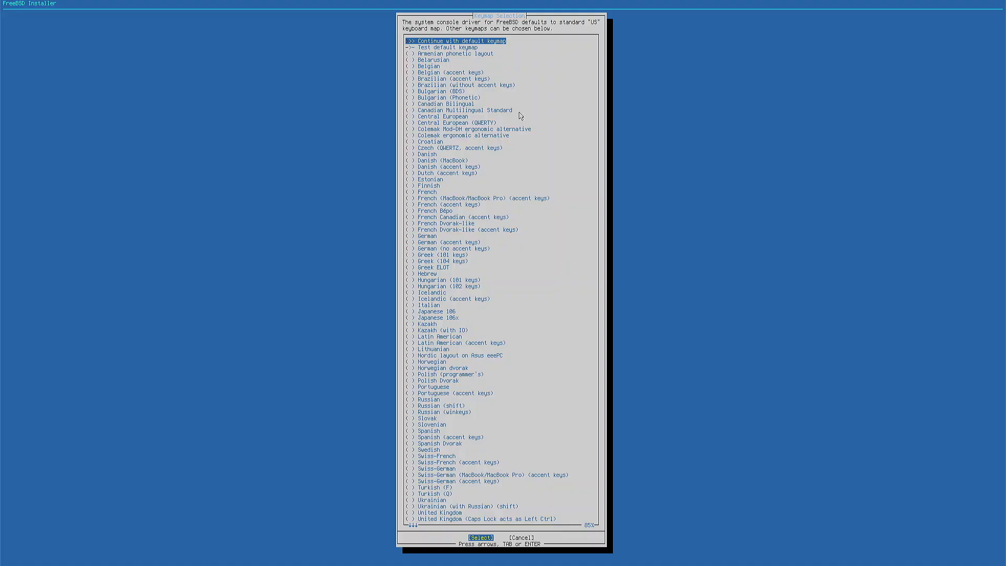
pyautogui.press('Return')
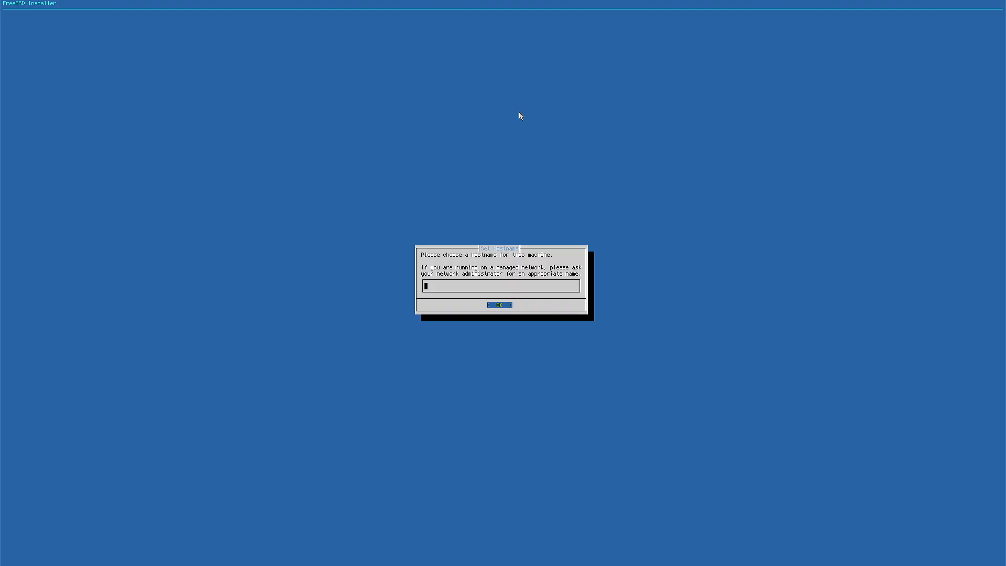
# - Set the machine's hostname to bsd
pyautogui.write('bsd')
pyautogui.press('Return')
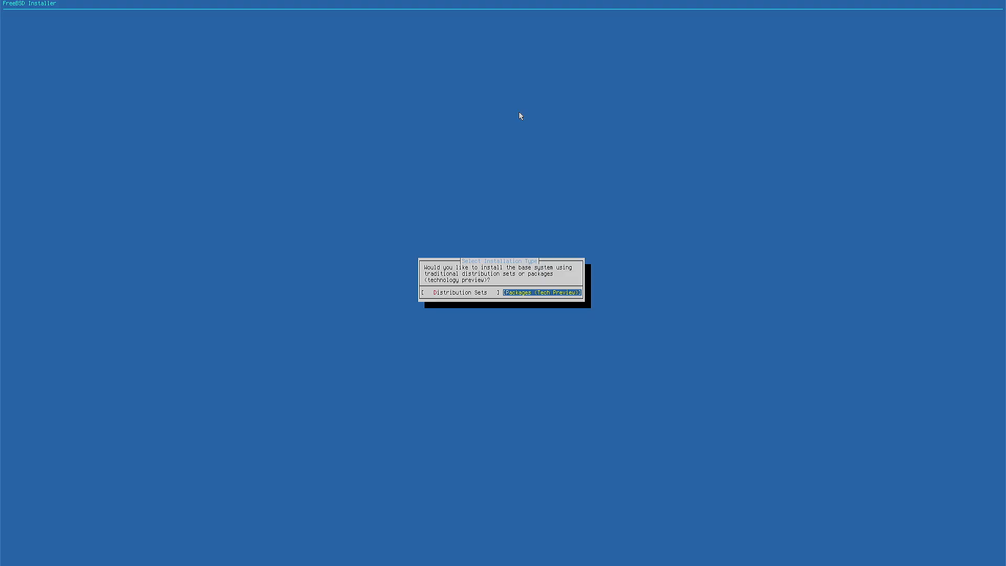
# - Choose traditional distribution sets rather than packages as the base system's installation type
pyautogui.press('Left')
pyautogui.press('Right')
pyautogui.press('Left')
pyautogui.press('Right')
pyautogui.press('Left')
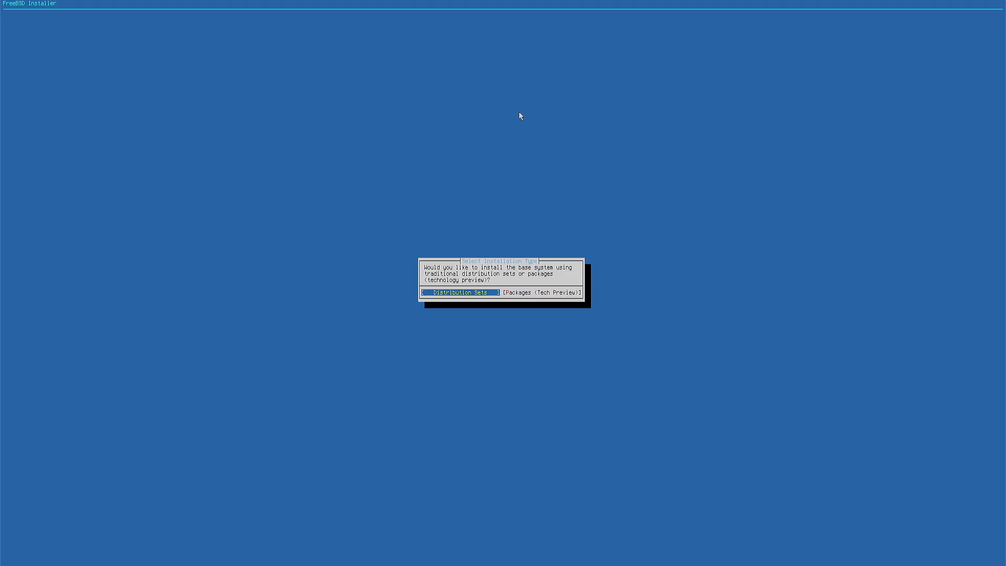
pyautogui.press('Right')
pyautogui.press('Left')
pyautogui.press('Return')
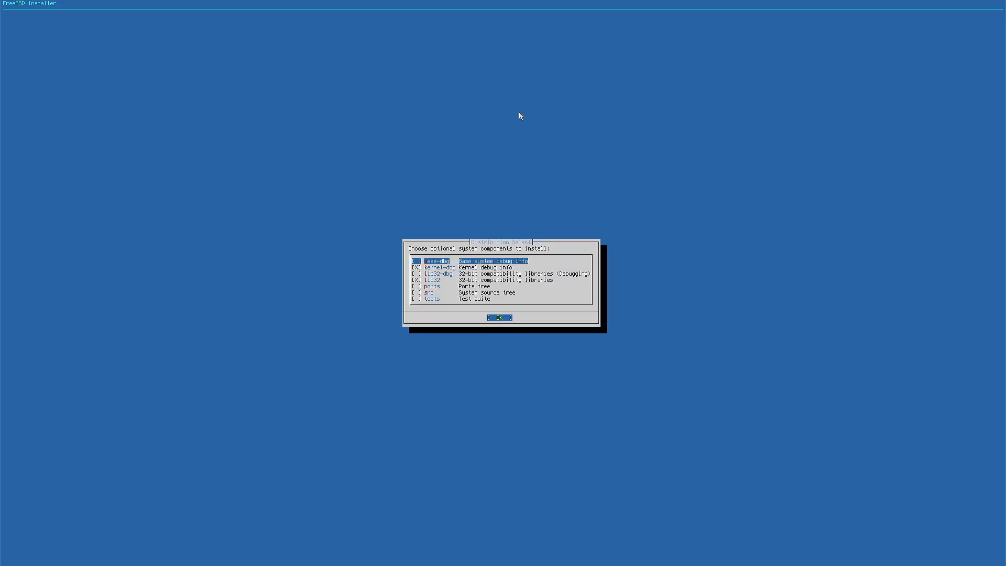
# - Review the optional debug info and 32-bit compatibility components offered for installation
pyautogui.press('Down')
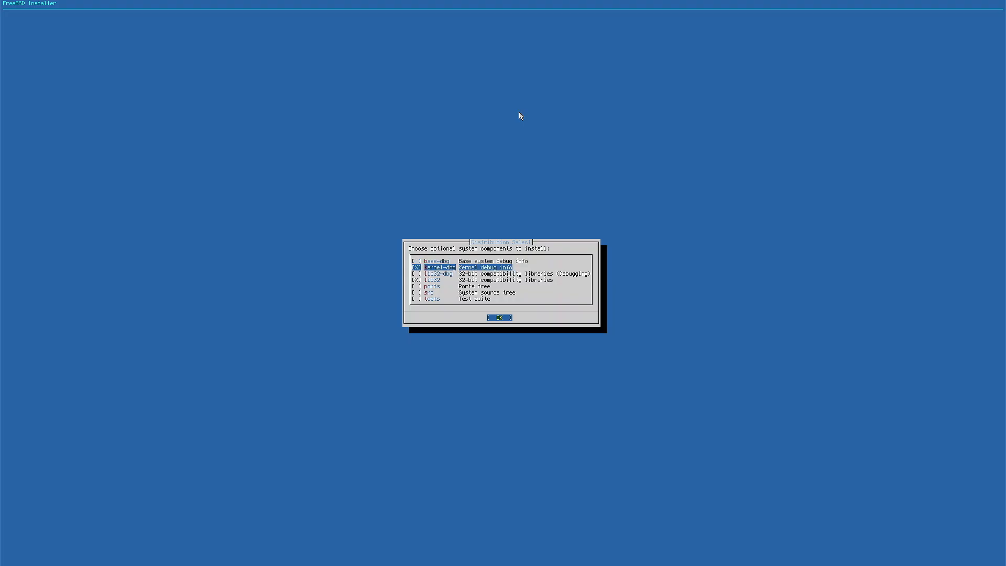
pyautogui.press('Down')
pyautogui.press('Up')
pyautogui.press('Up')
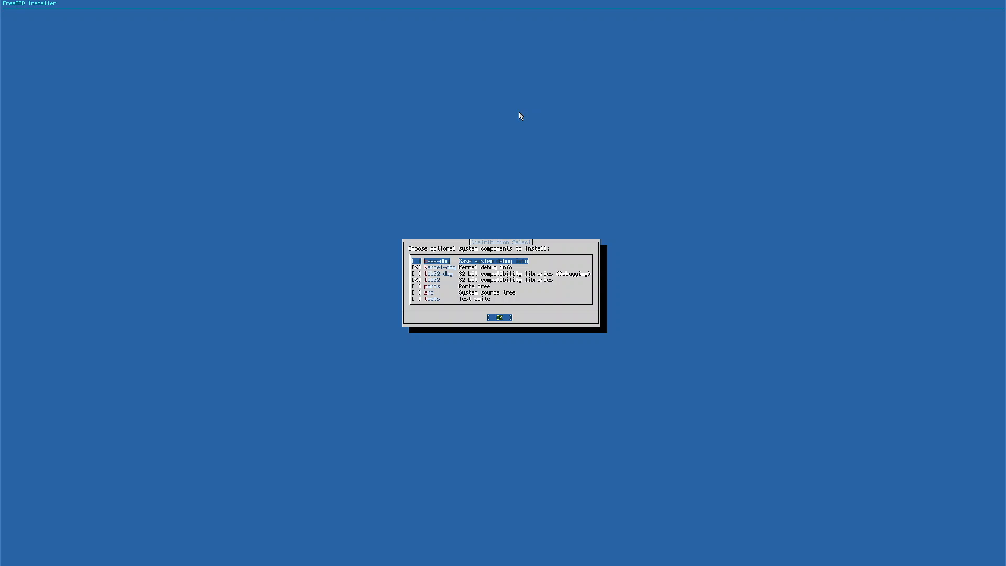
pyautogui.press('Down')
pyautogui.press('Down')
pyautogui.press('Up')
pyautogui.press('Up')
pyautogui.press('Down')
pyautogui.press('Down')
pyautogui.press('Down')
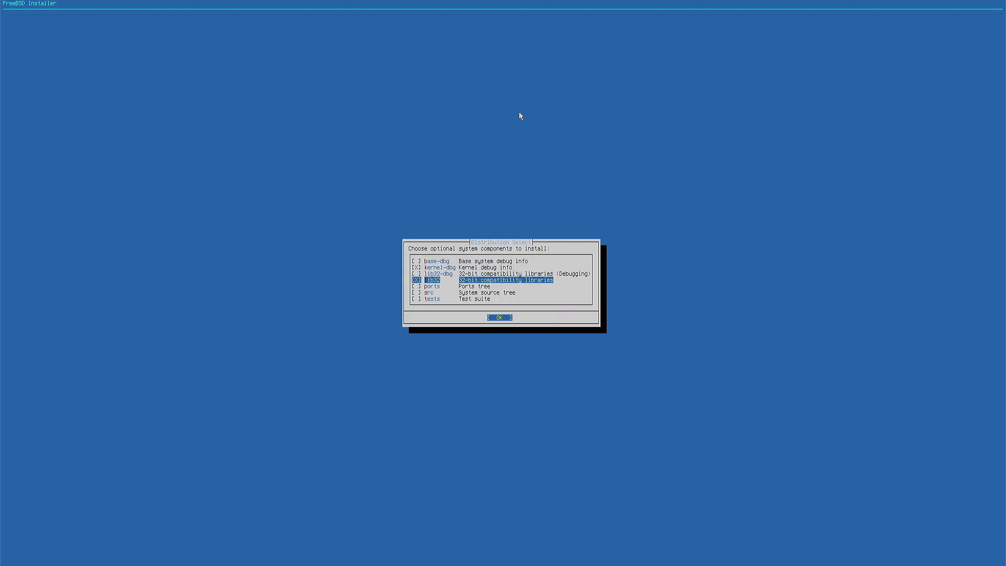
# - Check the ports, source and test suite entries and confirm the optional components with kernel-dbg and lib32 selected
pyautogui.press('Down')
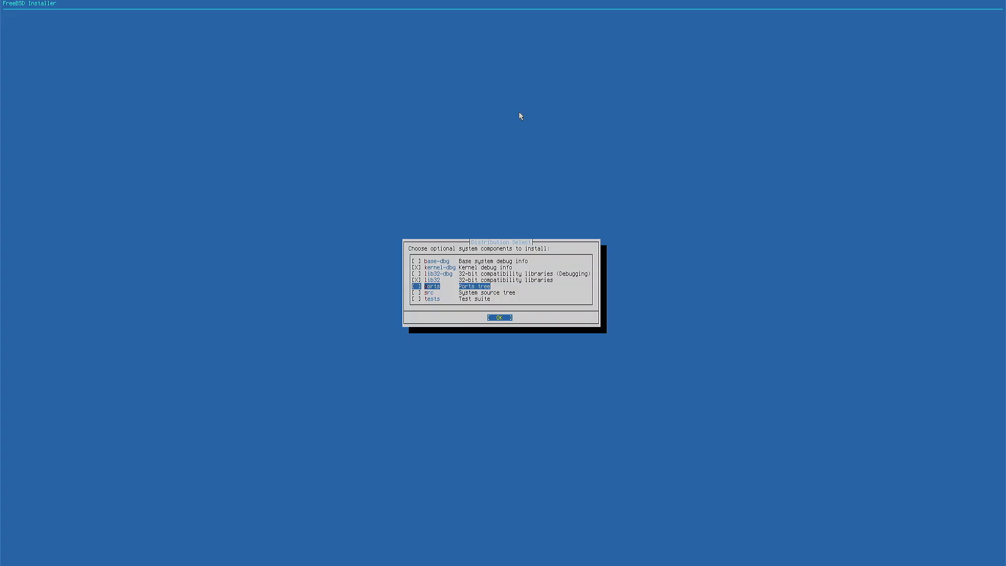
pyautogui.press('Down')
pyautogui.press('Up')
pyautogui.press('Down')
pyautogui.press('Down')
pyautogui.press('Up')
pyautogui.press('Up')
pyautogui.press('Return')
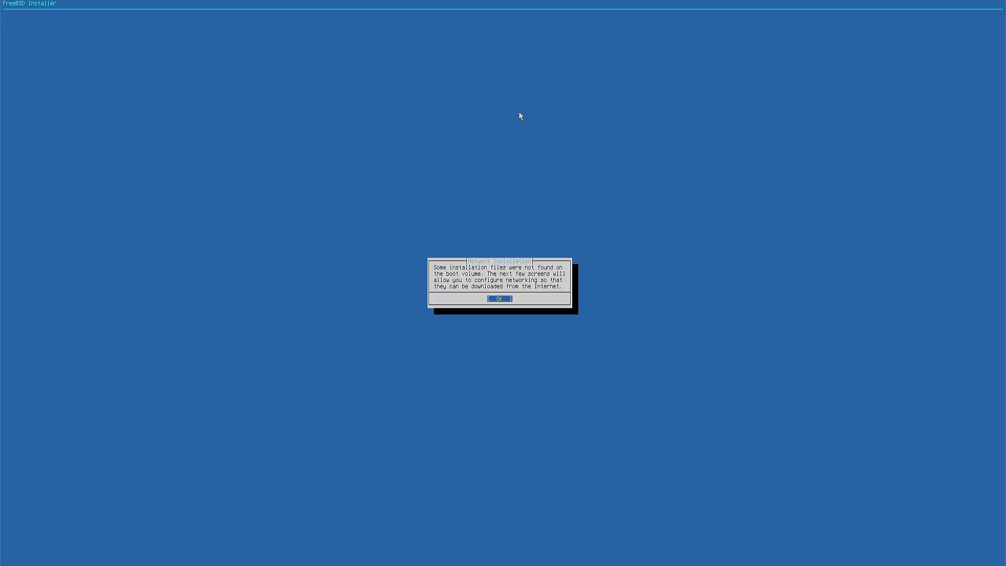
# - Configure the Intel Ethernet Controller I226-V interface automatically and choose guided Root-on-ZFS partitioning
pyautogui.press('Return')
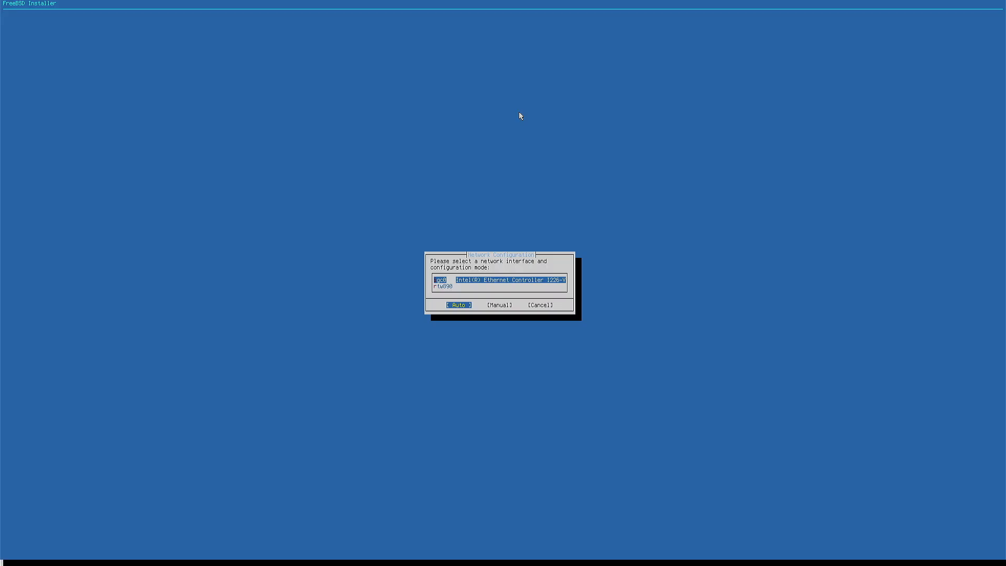
pyautogui.press('Return')
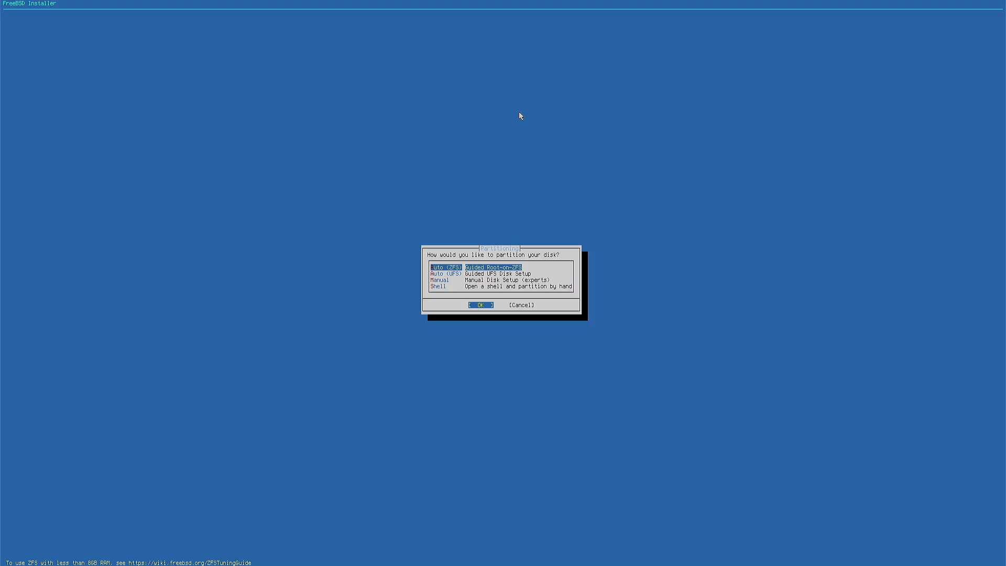
pyautogui.press('Return')
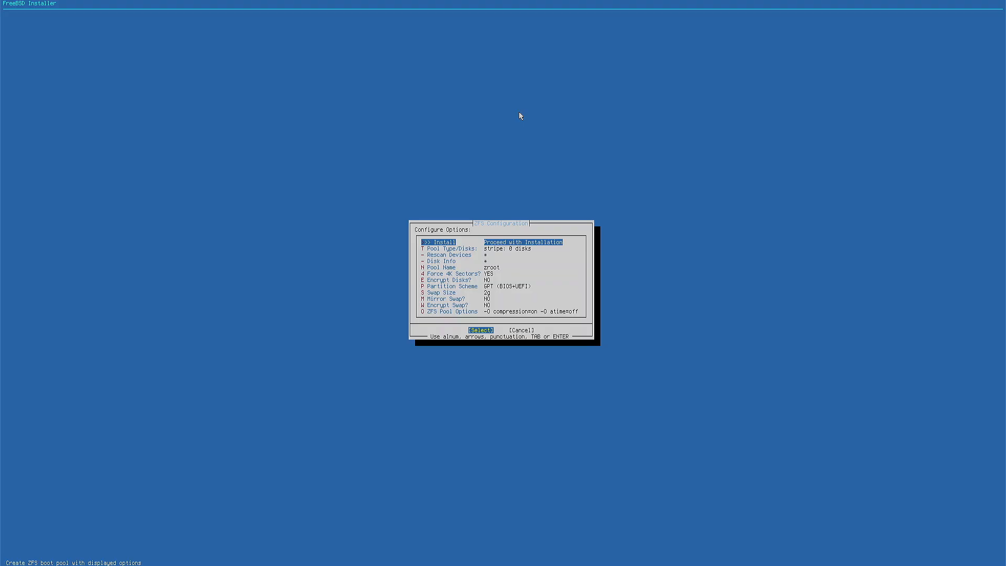
# - Try to set up a stripe pool without selecting any disk, and cancel the disk selection
pyautogui.press('Down')
pyautogui.press('Return')
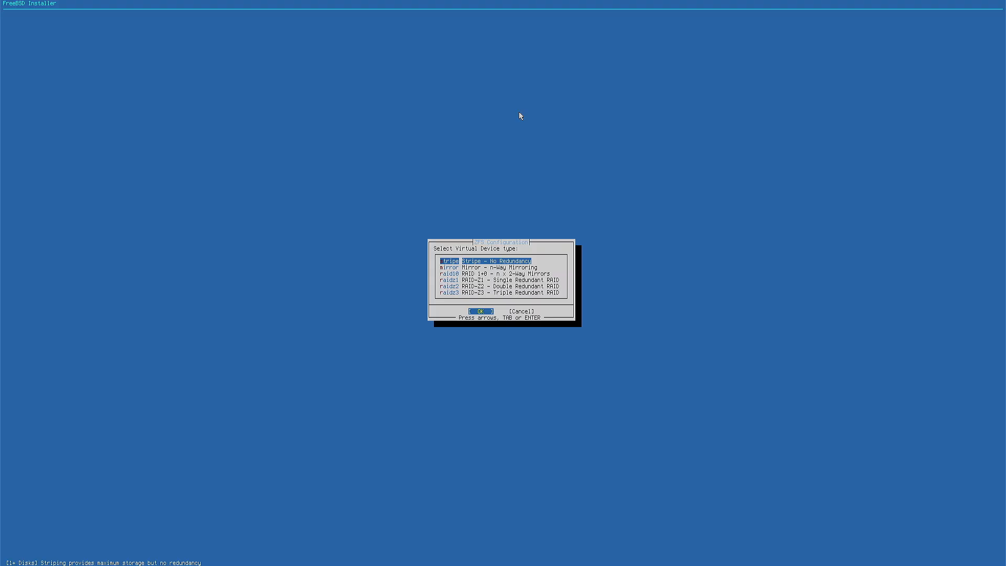
pyautogui.press('Return')
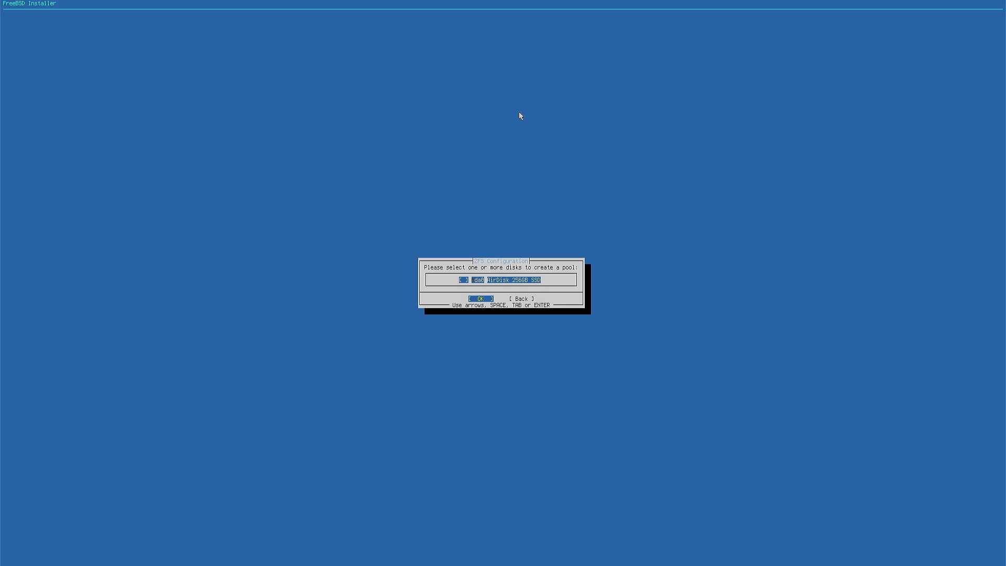
pyautogui.press('Return')
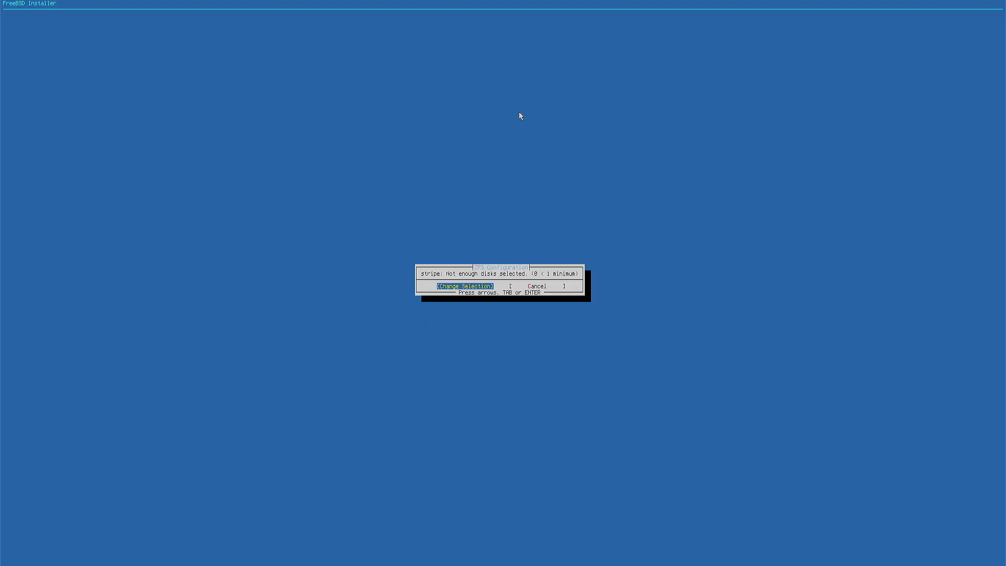
pyautogui.press('Right')
pyautogui.press('Return')
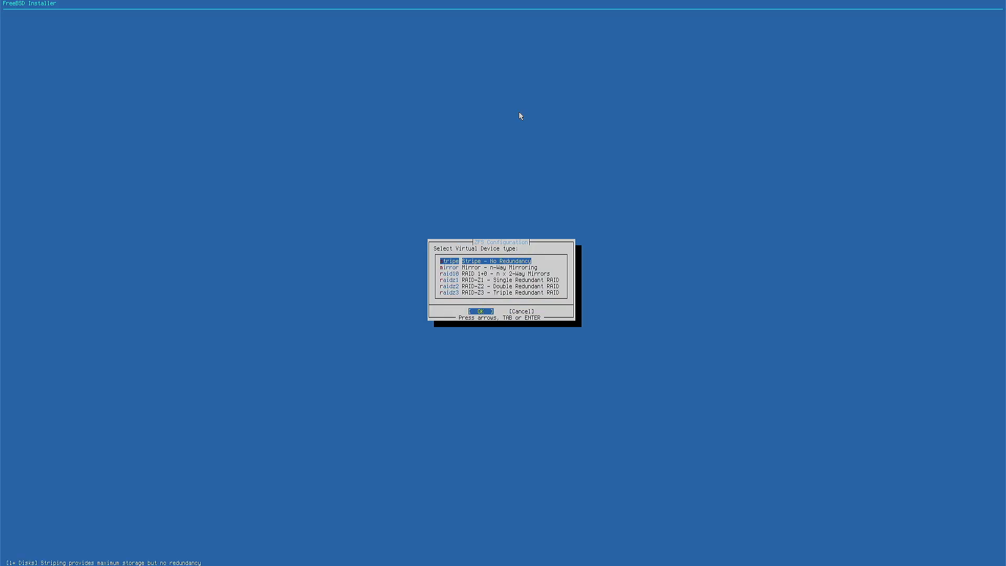
# - Look through the virtual device types for the pool and cancel back to the ZFS options
pyautogui.press('Down')
pyautogui.press('Down')
pyautogui.press('Down')
pyautogui.press('Down')
pyautogui.press('Down')
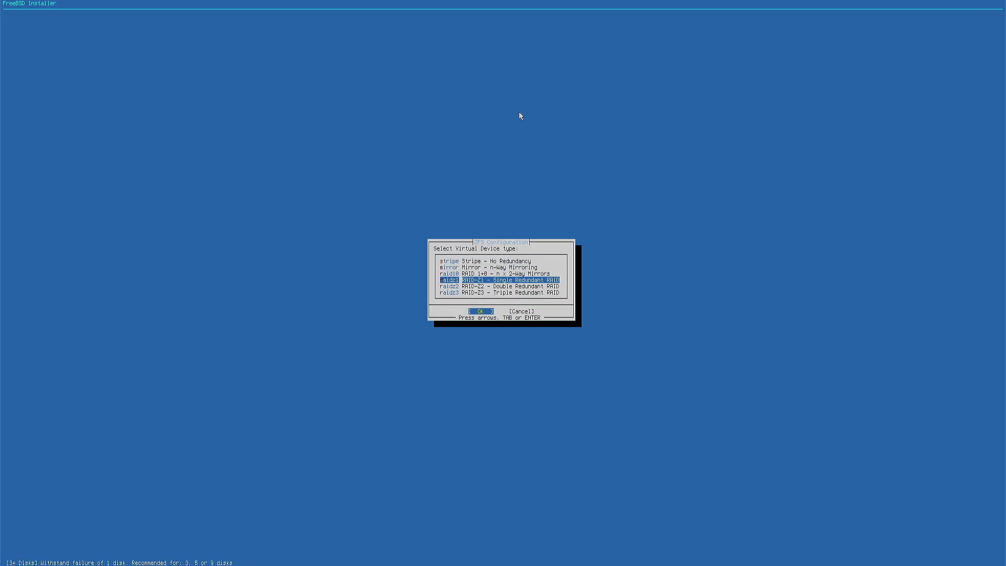
pyautogui.press('Up')
pyautogui.press('Up')
pyautogui.press('Up')
pyautogui.press('Up')
pyautogui.press('Up')
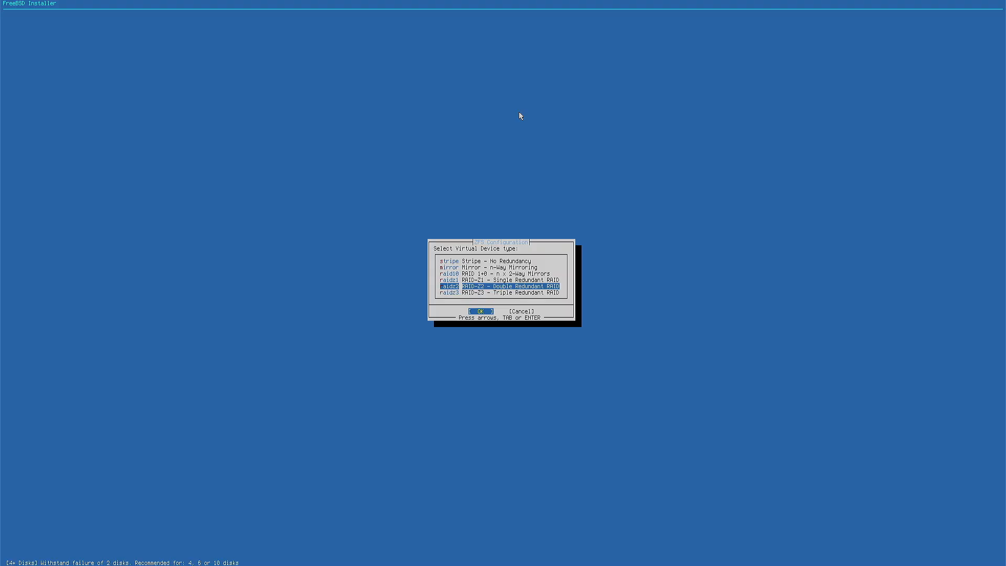
pyautogui.press('Down')
pyautogui.press('Tab')
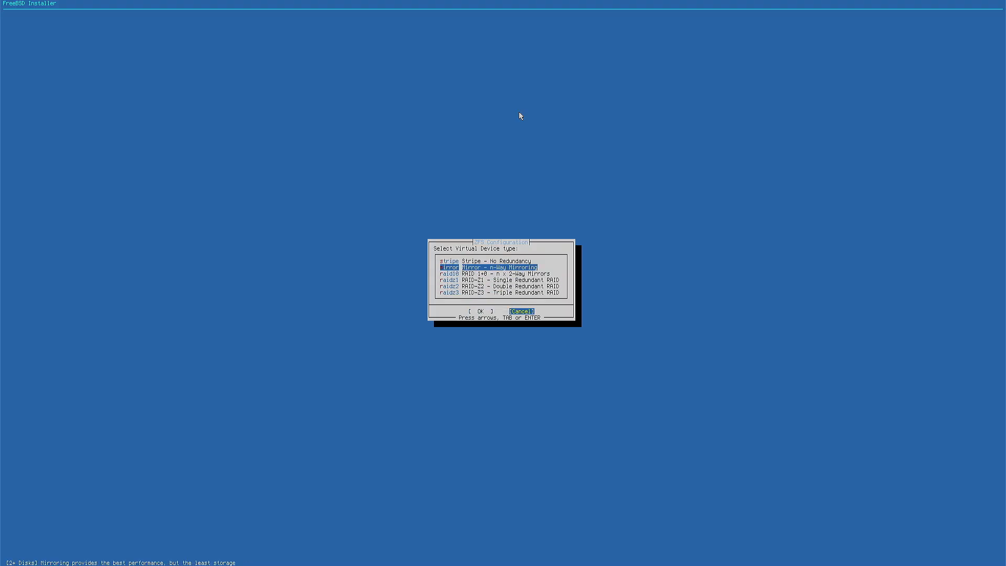
pyautogui.press('Return')
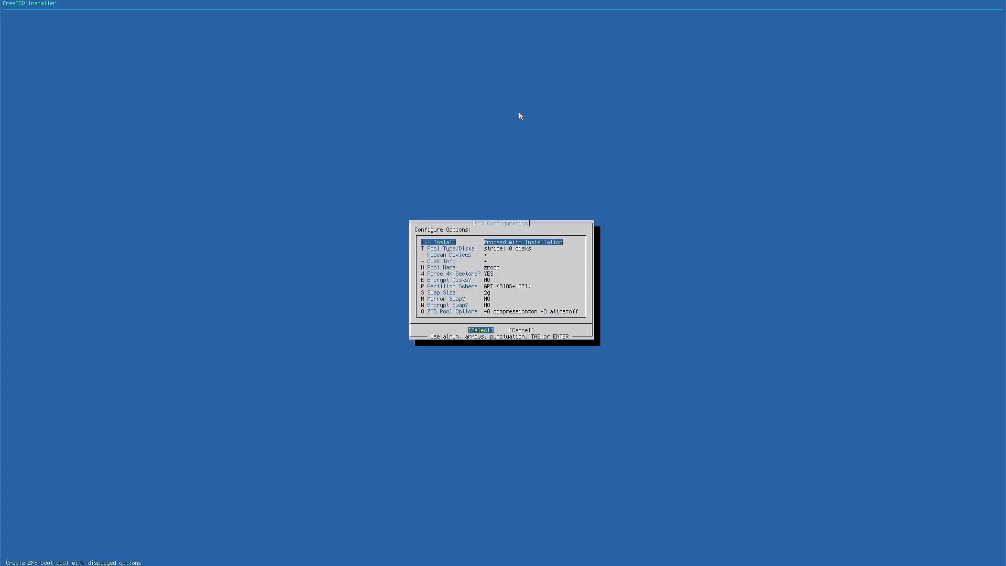
# - Try to set up a mirror pool without selecting any disk, and cancel the disk selection
pyautogui.press('t')
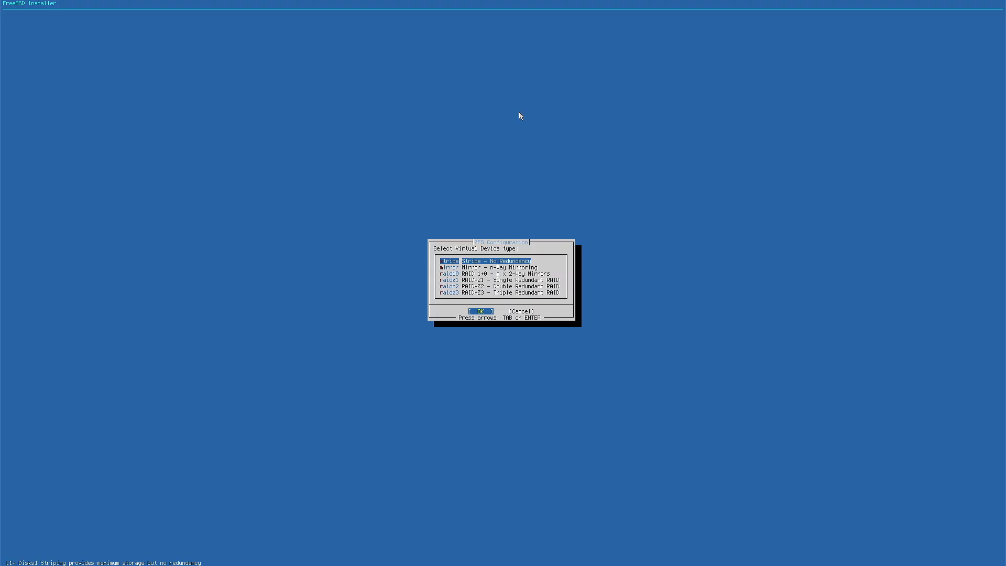
pyautogui.press('Tab')
pyautogui.press('Tab')
pyautogui.press('Down')
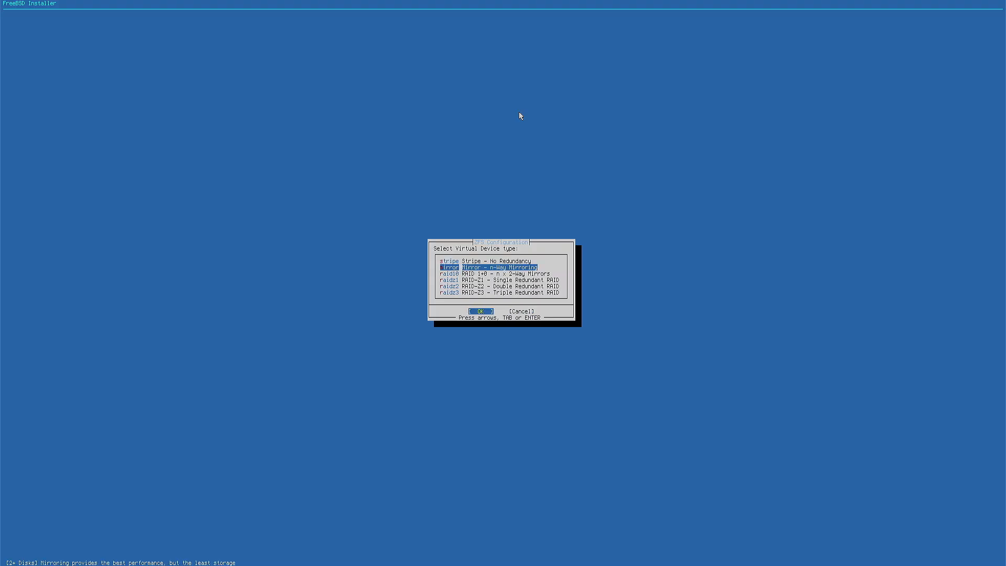
pyautogui.press('Return')
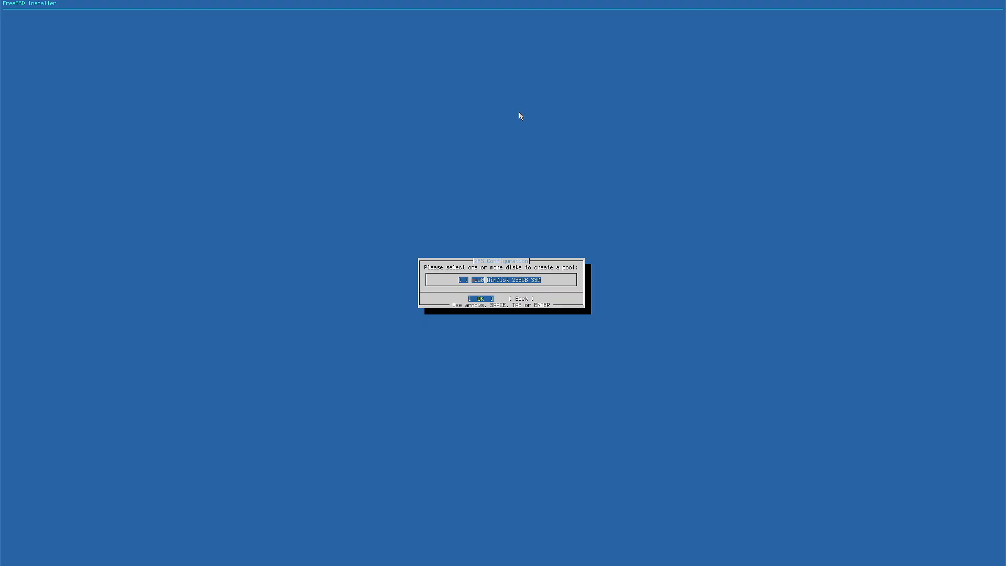
pyautogui.press('Return')
pyautogui.press('Tab')
pyautogui.press('Return')
# - Cancel the disk and virtual device selection to abandon the ZFS setup, and restart the installation
pyautogui.press('Down')
pyautogui.press('Down')
pyautogui.press('Down')
pyautogui.press('Down')
pyautogui.press('Tab')
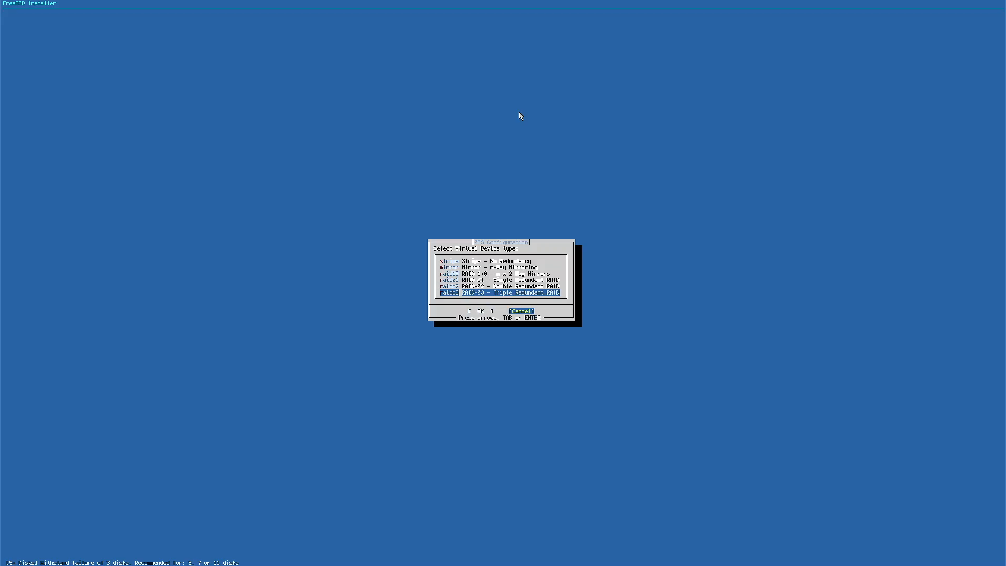
pyautogui.press('Return')
pyautogui.press('Down')
pyautogui.press('Tab')
pyautogui.press('Return')
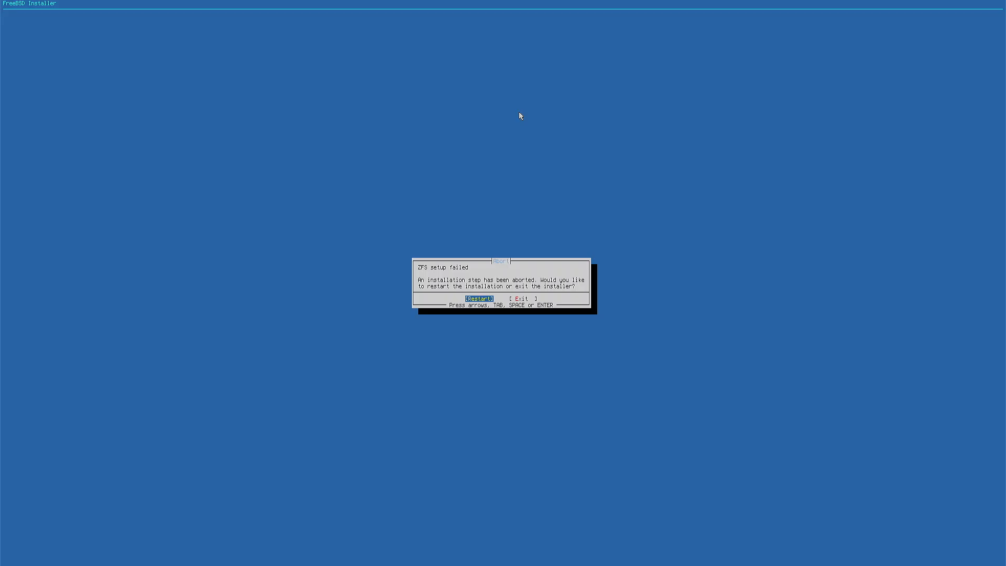
pyautogui.press('Return')
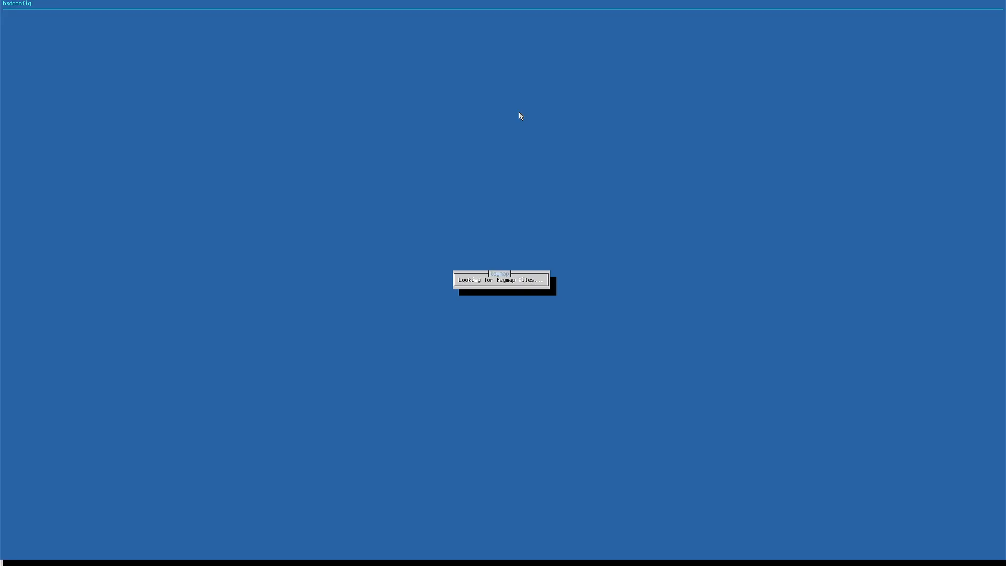
# - With the default keymap and the hostname bsd, choose distribution sets with the kernel-dbg and lib32 components
pyautogui.press('Return')
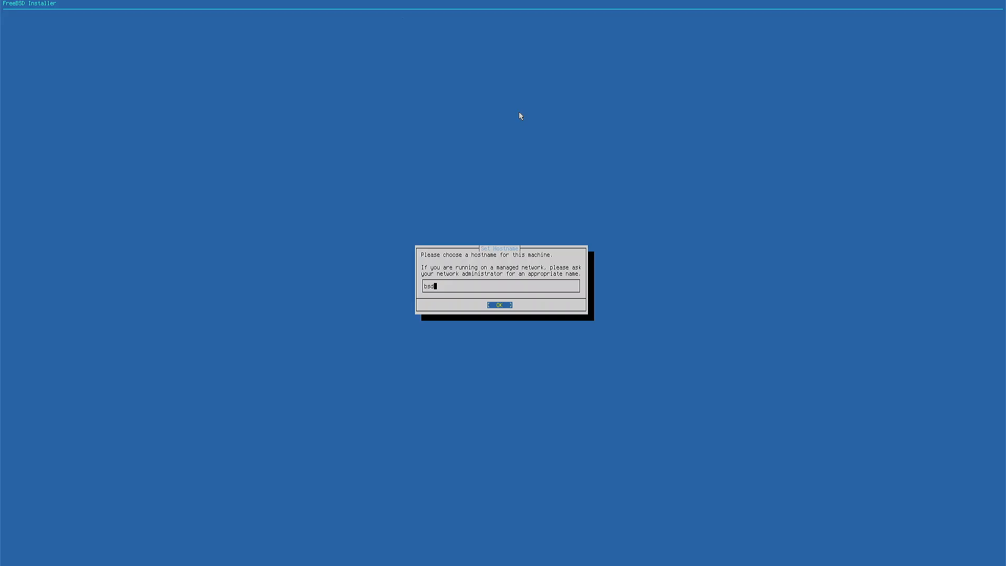
pyautogui.press('Return')
pyautogui.press('Left')
pyautogui.press('Return')
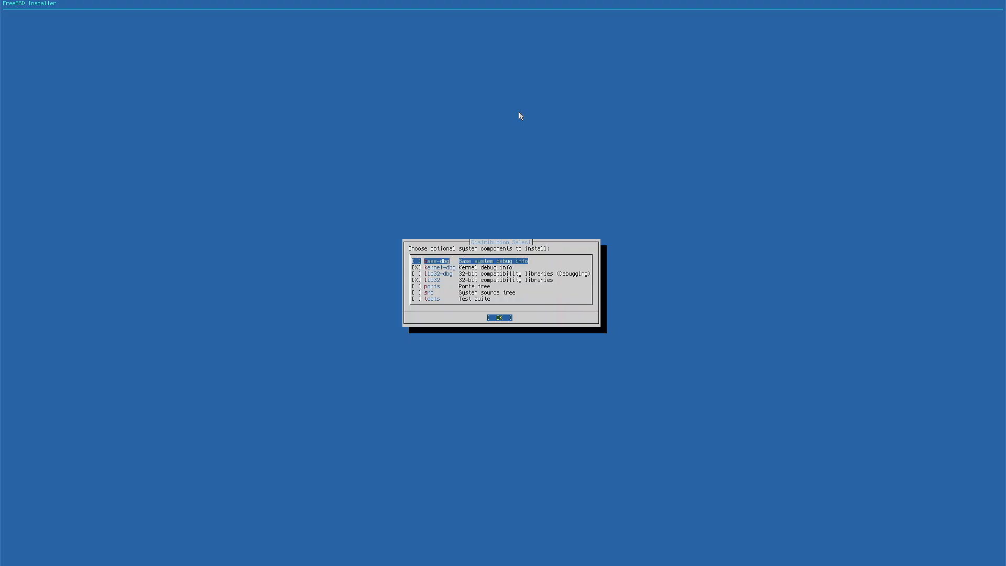
pyautogui.press('Return')
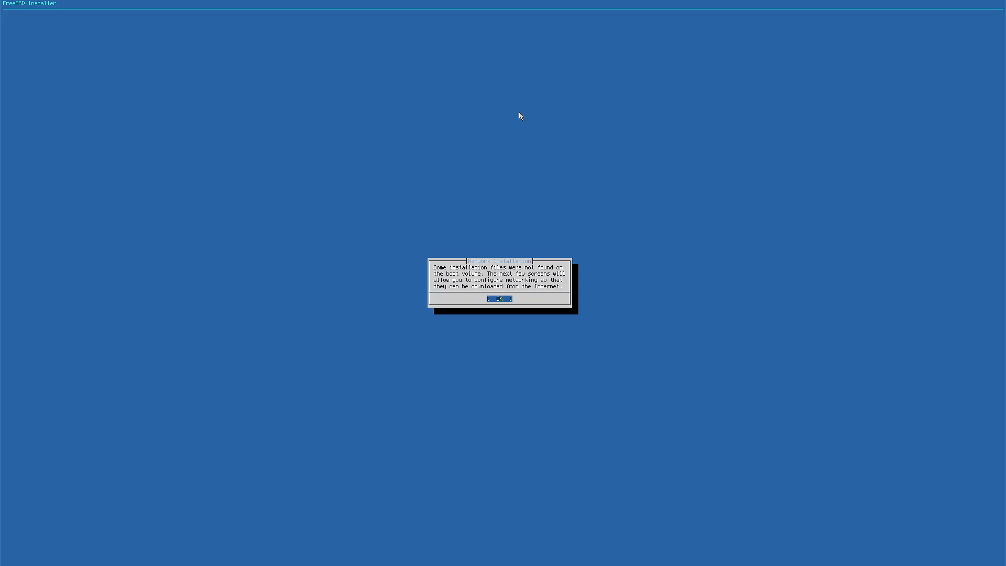
# - Configure the Intel Ethernet Controller I226-V interface automatically and choose the guided UFS disk setup
pyautogui.press('Return')
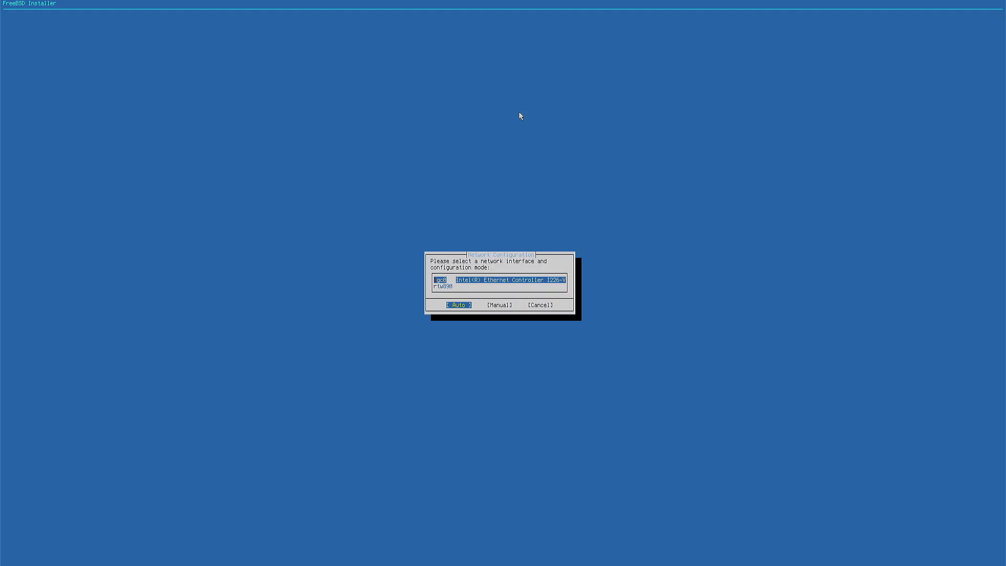
pyautogui.press('Return')
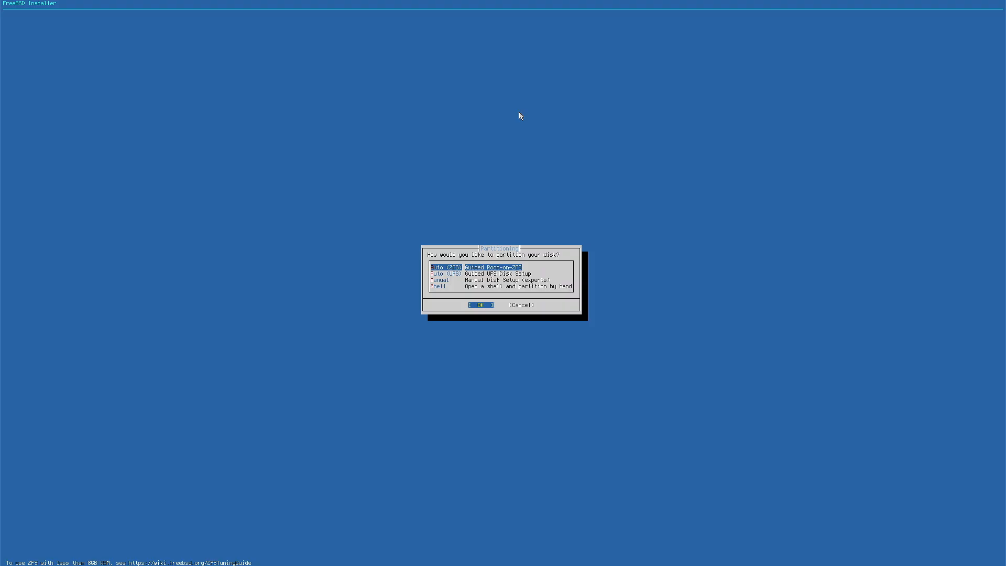
pyautogui.press('Down')
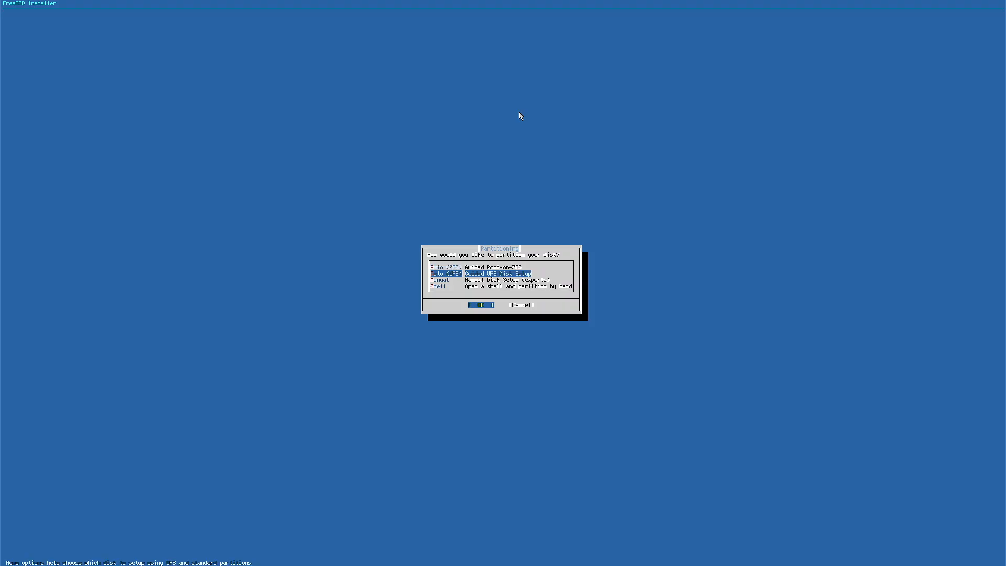
pyautogui.press('Return')
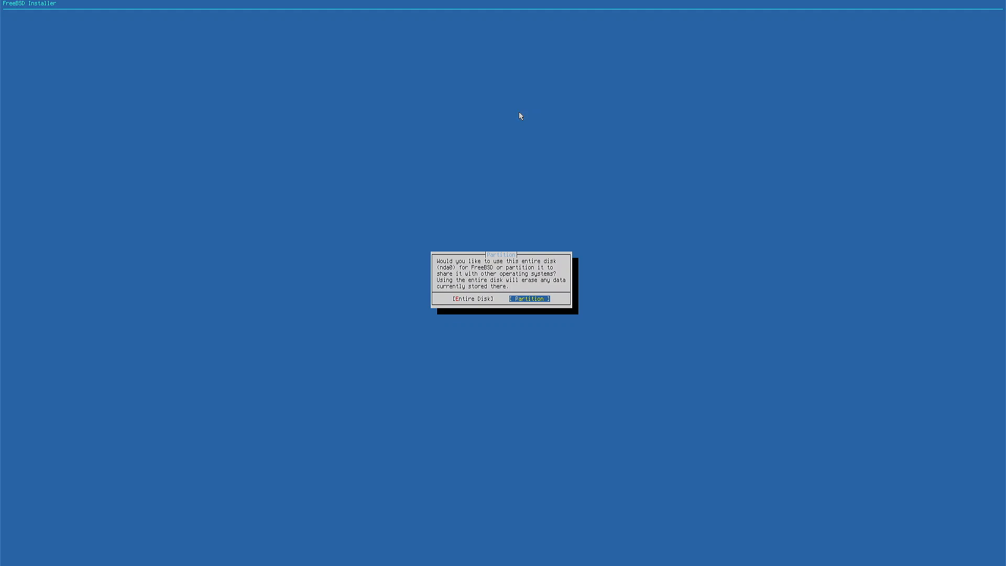
# - Use the entire nda0 disk with a GUID Partition Table and commit the proposed partition layout
pyautogui.press('Left')
pyautogui.press('Return')
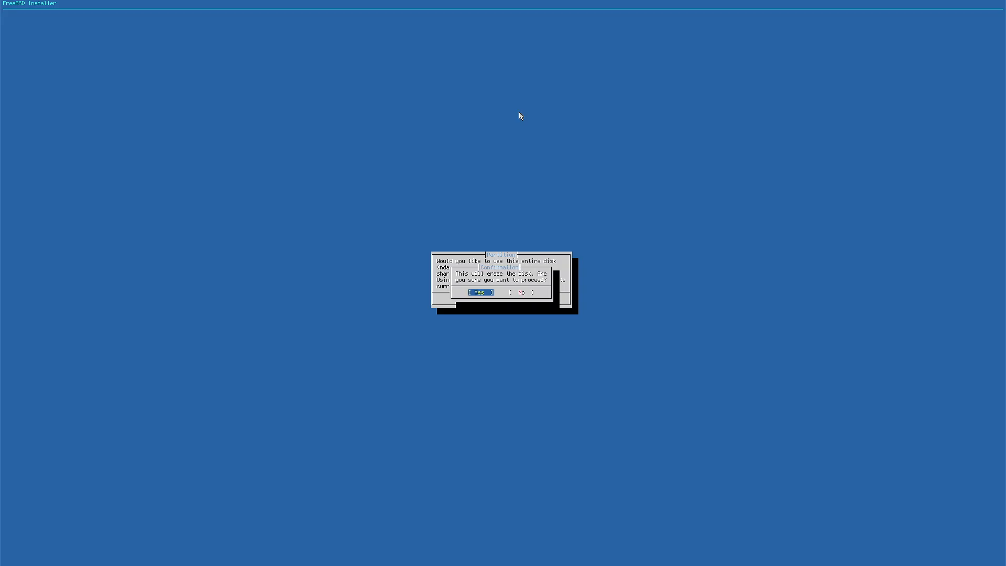
pyautogui.press('Return')
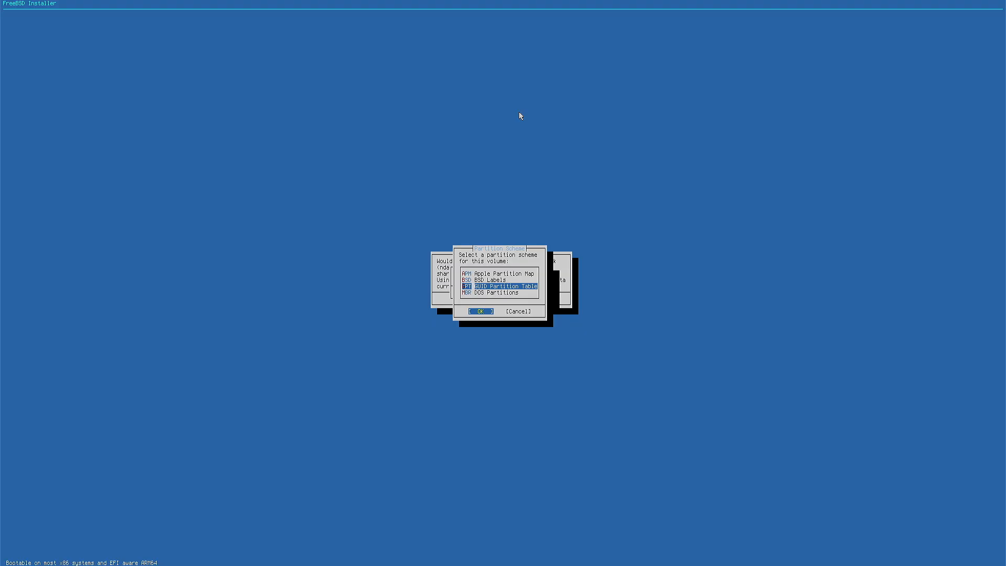
pyautogui.press('Return')
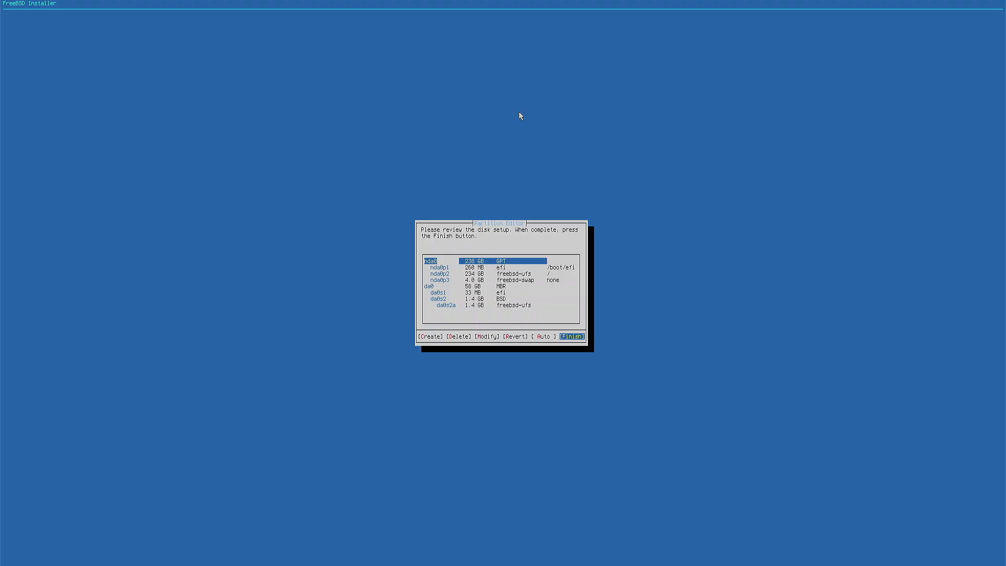
pyautogui.press('Return')
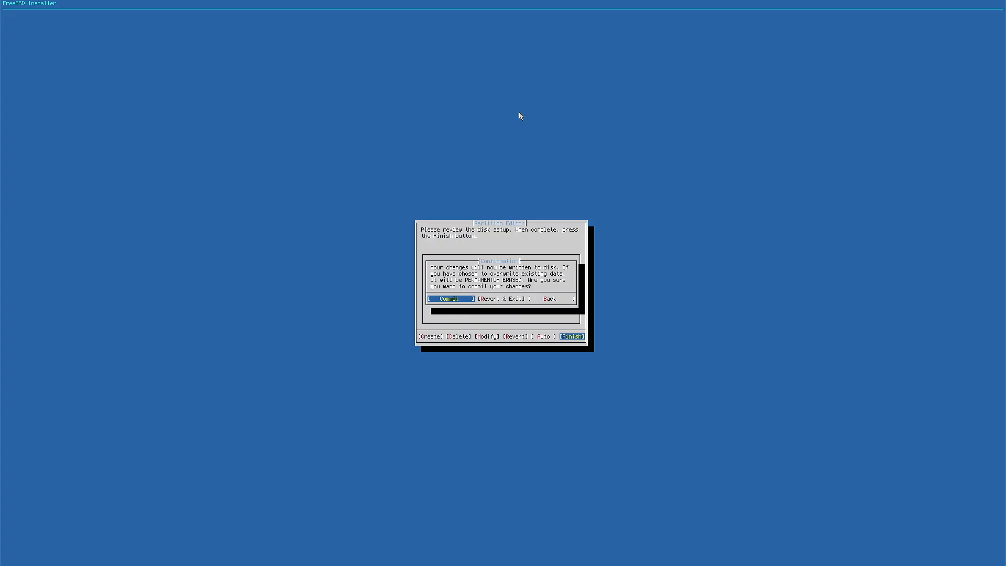
pyautogui.press('Return')
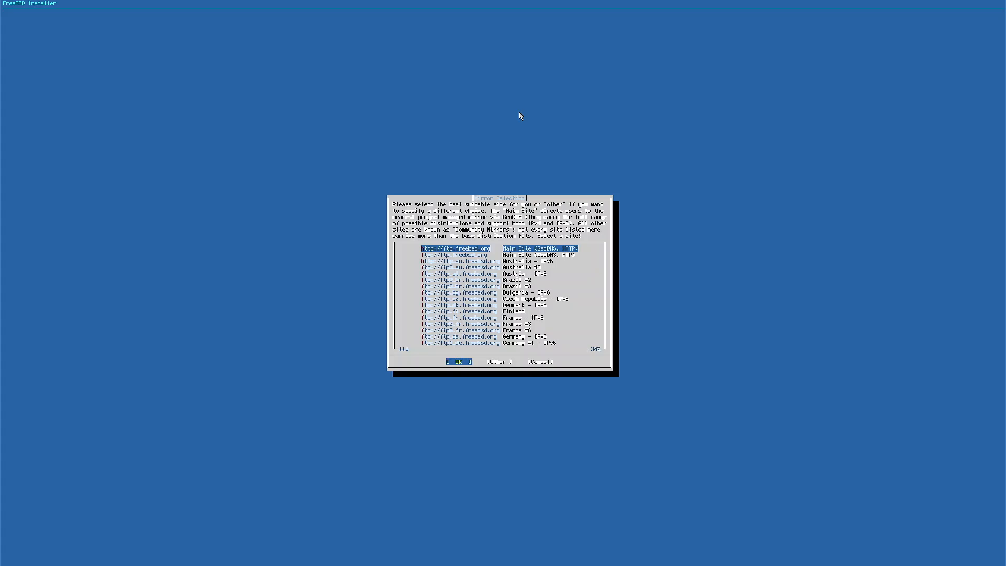
# - Fetch the installation files from the Main Site (GeoDNS, HTTP) mirror and enter and repeat the root password
pyautogui.press('Return')
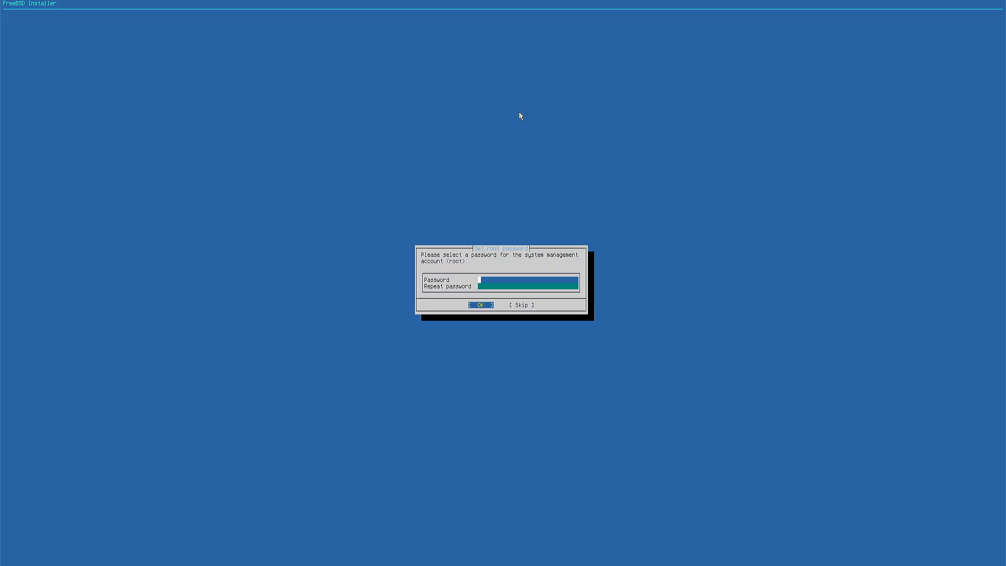
pyautogui.write('*******')
pyautogui.press('Tab')
pyautogui.write('*******')
pyautogui.press('Return')
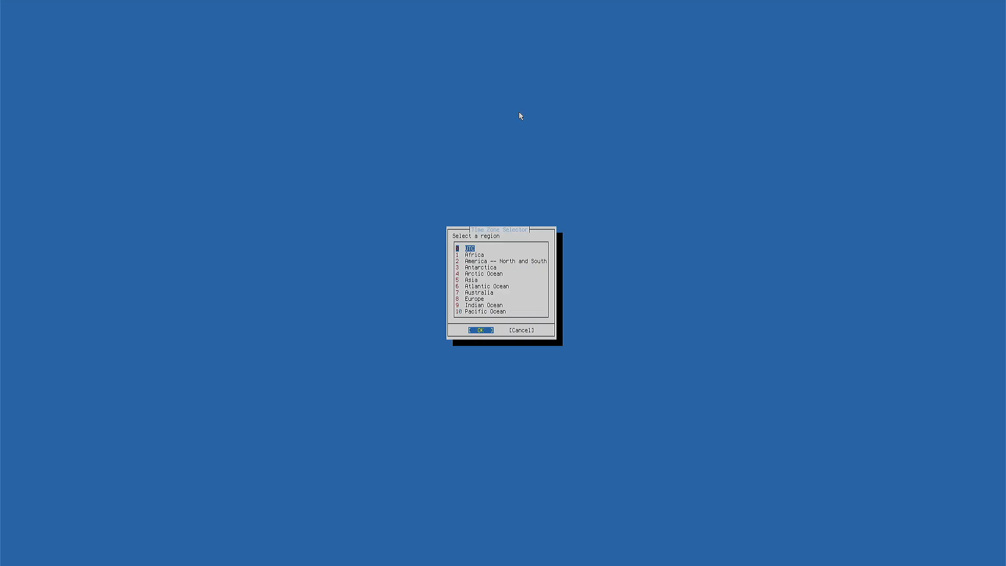
# - Set the time zone region to America -- North and South and the country to United States of America
pyautogui.press('Down')
pyautogui.press('Down')
pyautogui.press('Return')
pyautogui.press('Down')
pyautogui.press('Down')
pyautogui.press('Down')
pyautogui.press('Down')
pyautogui.press('Down')
pyautogui.press('Down')
pyautogui.press('Down')
pyautogui.press('Down')
pyautogui.press('Down')
pyautogui.press('Down')
pyautogui.press('Down')
pyautogui.press('Down')
pyautogui.press('Down')
pyautogui.press('Down')
pyautogui.press('Down')
pyautogui.press('Down')
pyautogui.press('Down')
pyautogui.press('Down')
pyautogui.press('Down')
pyautogui.press('Down')
pyautogui.press('Down')
pyautogui.press('Down')
pyautogui.press('Down')
pyautogui.press('Down')
pyautogui.press('Down')
pyautogui.press('Down')
pyautogui.press('Down')
pyautogui.press('Down')
pyautogui.press('Down')
pyautogui.press('Down')
pyautogui.press('Down')
pyautogui.press('Down')
pyautogui.press('Down')
pyautogui.press('Down')
pyautogui.press('Down')
pyautogui.press('Down')
pyautogui.press('Down')
pyautogui.press('Down')
pyautogui.press('Down')
pyautogui.press('Down')
pyautogui.press('Down')
pyautogui.press('Down')
pyautogui.press('Down')
pyautogui.press('Down')
pyautogui.press('Down')
pyautogui.press('Down')
pyautogui.press('Down')
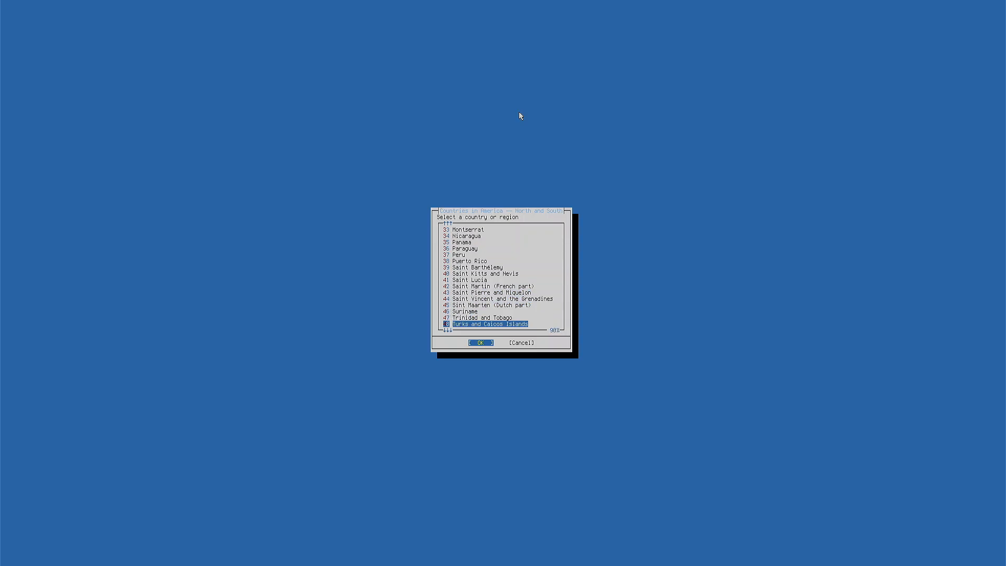
pyautogui.press('Down')
pyautogui.press('Down')
pyautogui.press('Down')
pyautogui.press('Down')
pyautogui.press('Down')
pyautogui.press('Up')
pyautogui.press('Up')
pyautogui.press('Up')
pyautogui.press('Up')
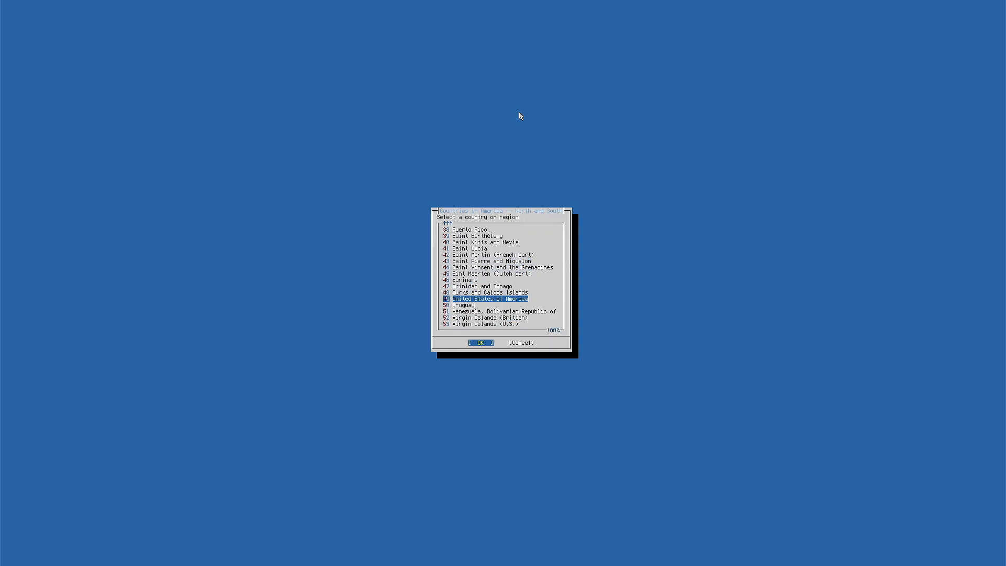
pyautogui.press('Return')
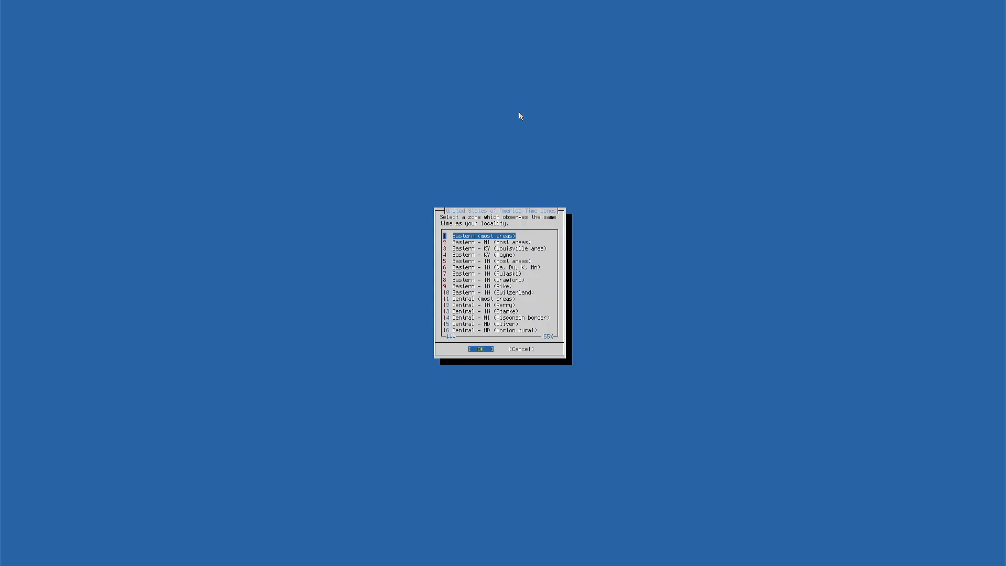
# - Set the time zone to Eastern (most areas), accepting EST, and skip setting the date and time
pyautogui.press('Return')
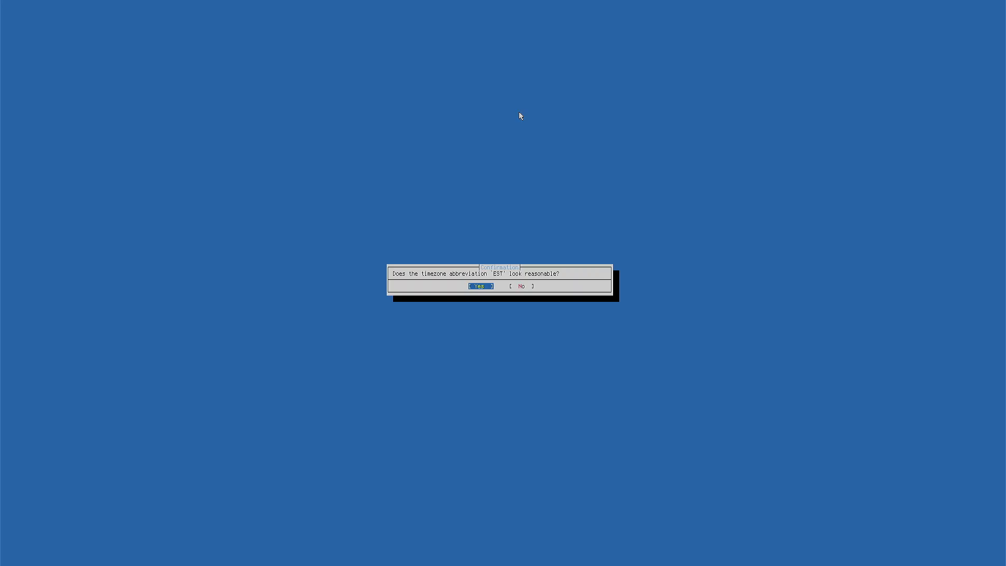
pyautogui.press('Return')
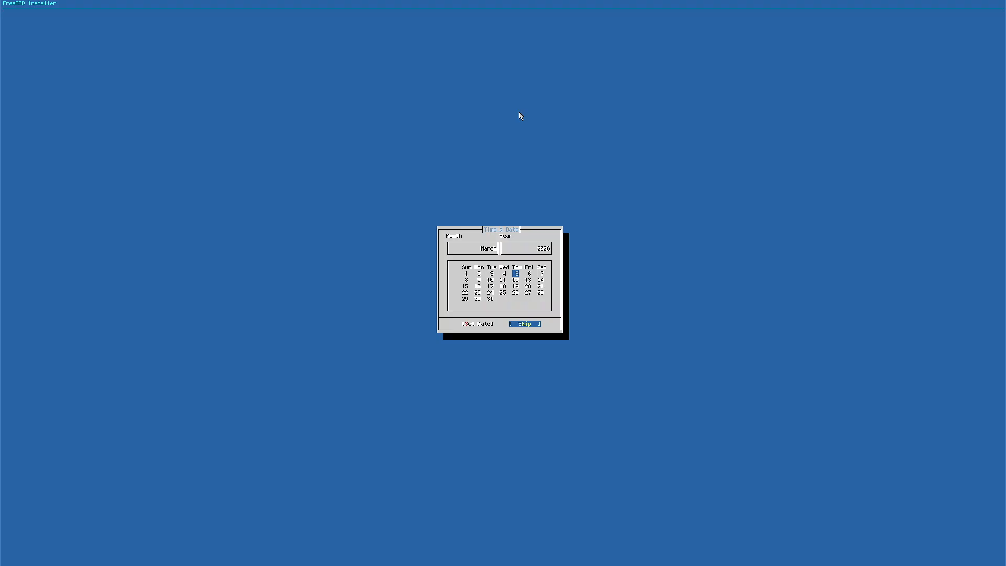
pyautogui.press('Return')
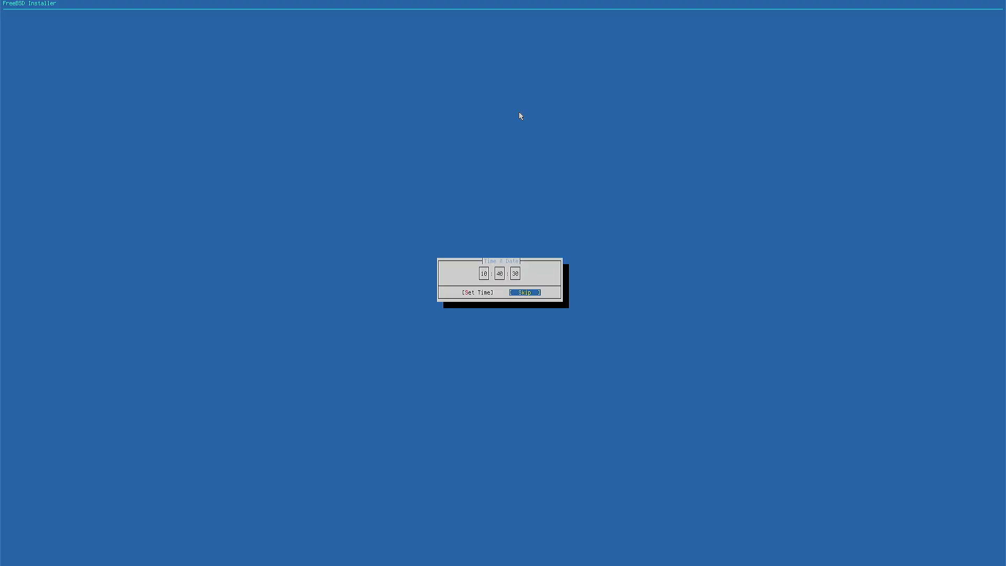
pyautogui.press('Left')
pyautogui.press('Right')
pyautogui.press('Return')
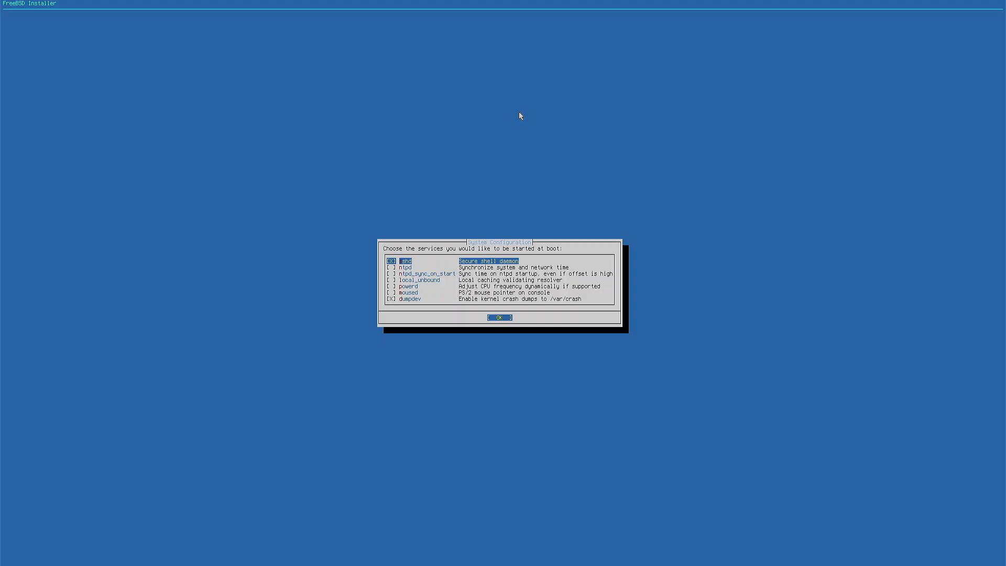
# - Enable ntpd at boot alongside sshd and dumpdev, leaving the other services off
pyautogui.press('Down')
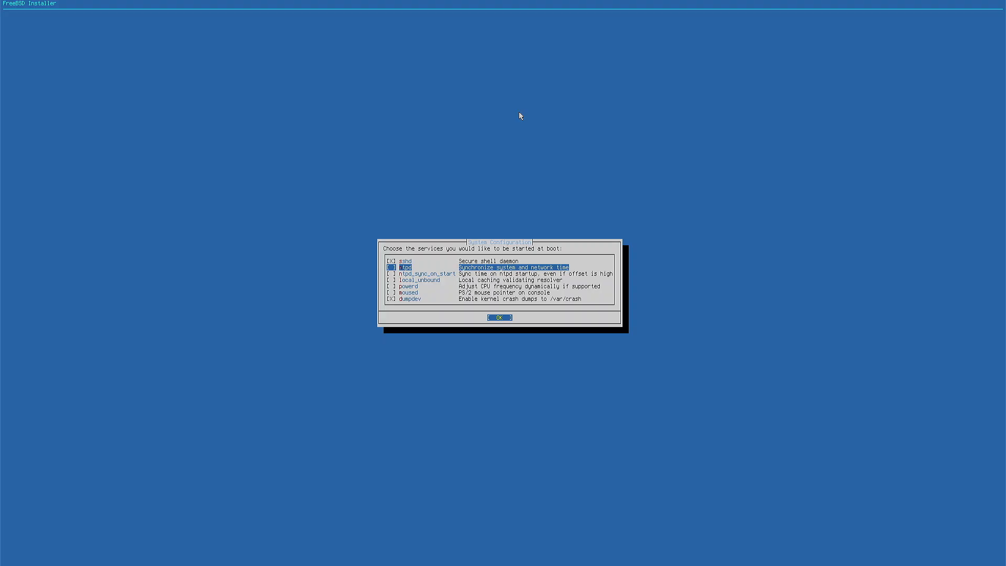
pyautogui.press('Down')
pyautogui.press('Down')
pyautogui.press('Down')
pyautogui.press('Down')
pyautogui.press('Down')
pyautogui.press('Up')
pyautogui.press('Up')
pyautogui.press('Up')
pyautogui.press('Up')
pyautogui.press('Up')
pyautogui.press('Down')
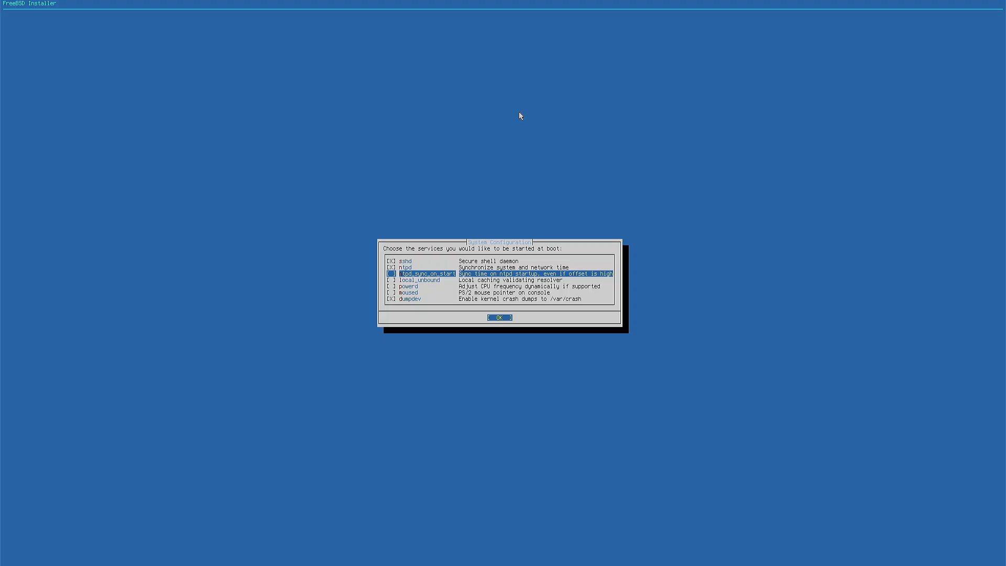
pyautogui.press('Down')
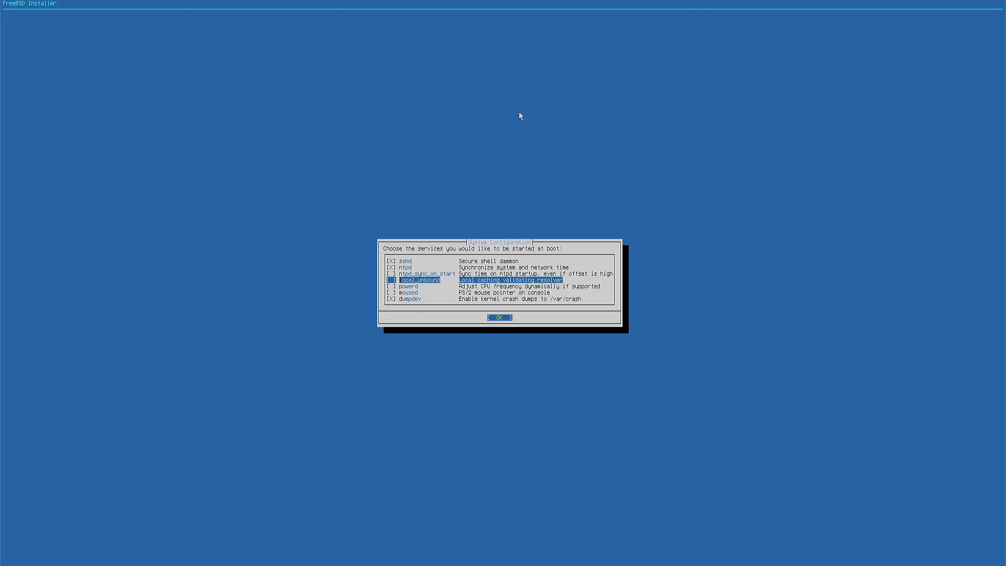
pyautogui.press('Down')
pyautogui.press('Down')
pyautogui.press('Down')
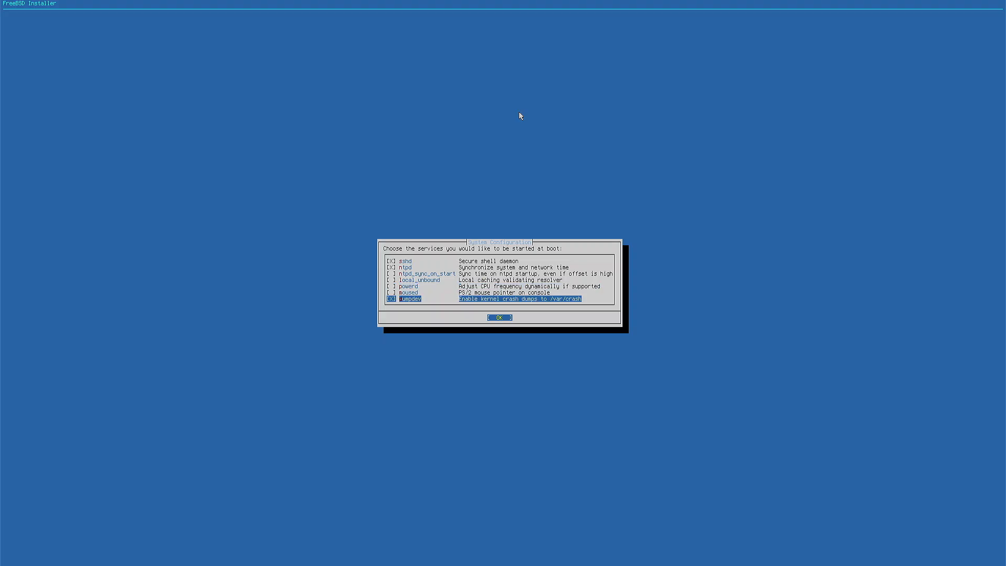
pyautogui.press('Return')
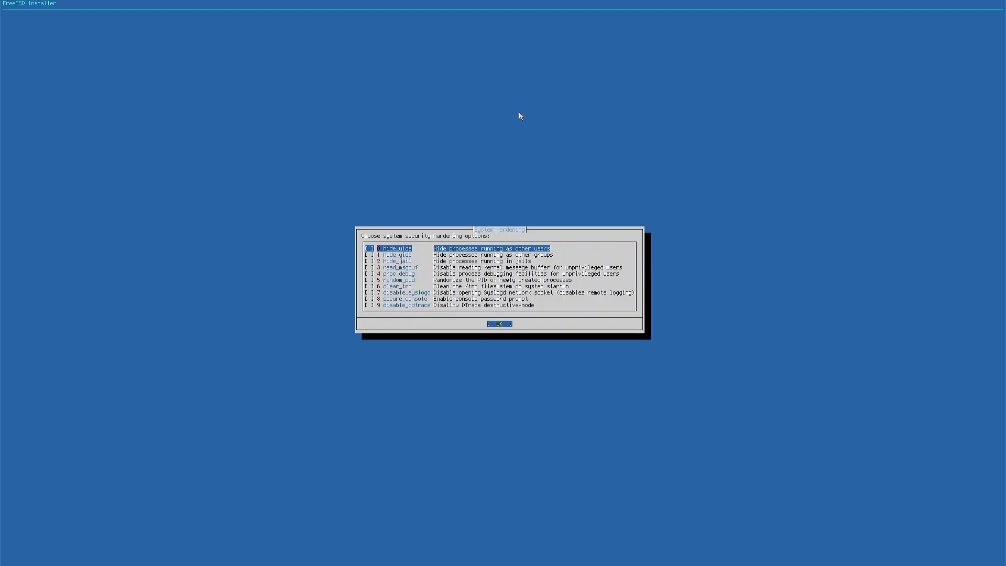
# - Go through the system hardening options and continue with none of them enabled
pyautogui.press('Down')
pyautogui.press('Down')
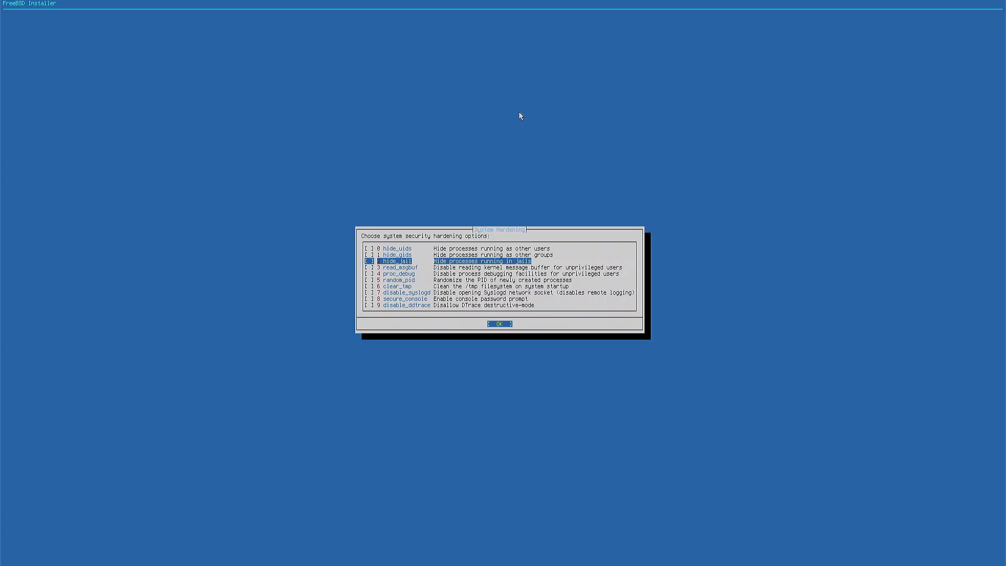
pyautogui.press('Down')
pyautogui.press('Down')
pyautogui.press('Down')
pyautogui.press('Down')
pyautogui.press('Down')
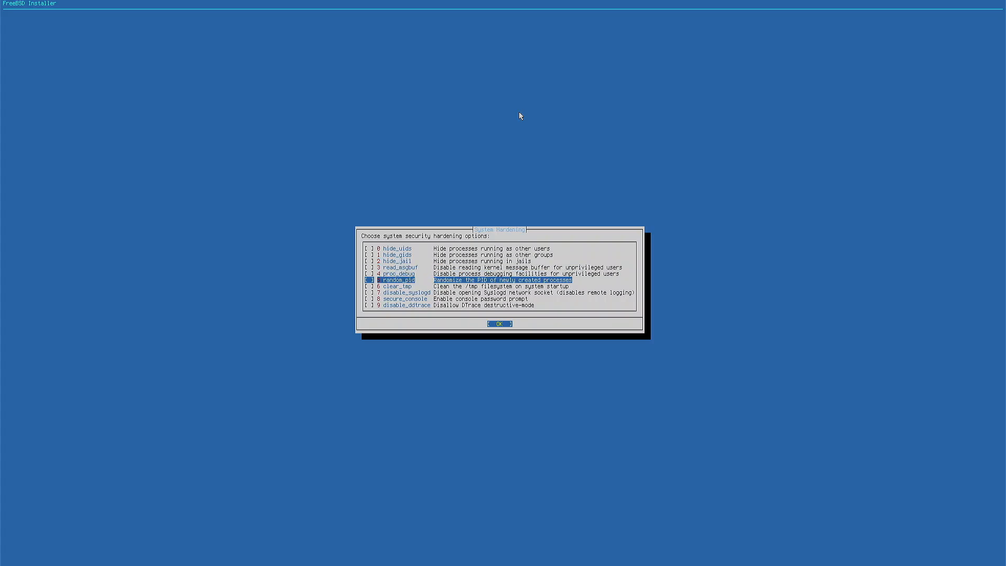
pyautogui.press('Down')
pyautogui.press('Down')
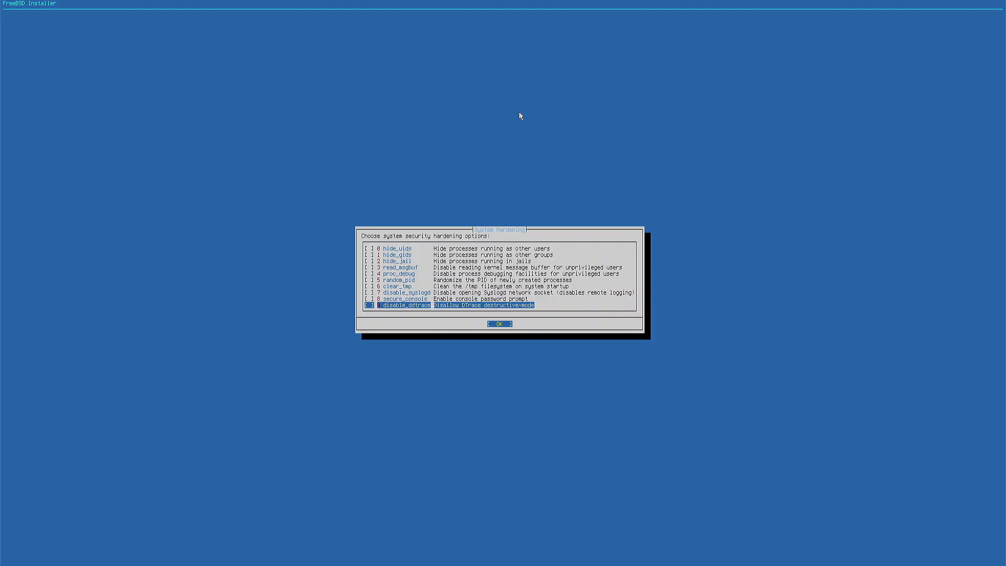
pyautogui.press('Return')
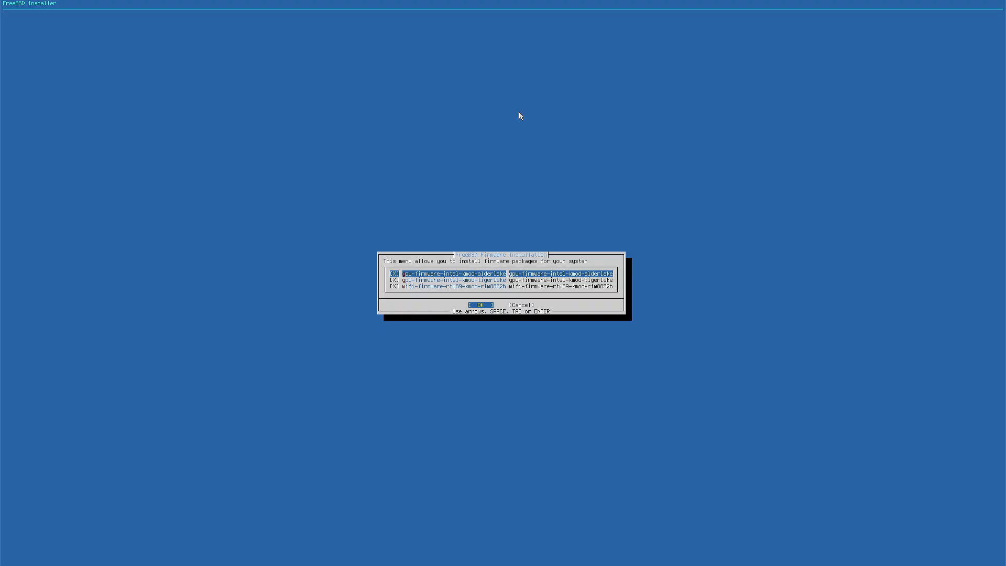
# - Deselect wifi-firmware-rtw89-kmod-rtw8852b and install the gpu-firmware-intel-kmod-alderlake and gpu-firmware-intel-kmod-tigerlake firmware packages
pyautogui.press('Down')
pyautogui.press('Down')
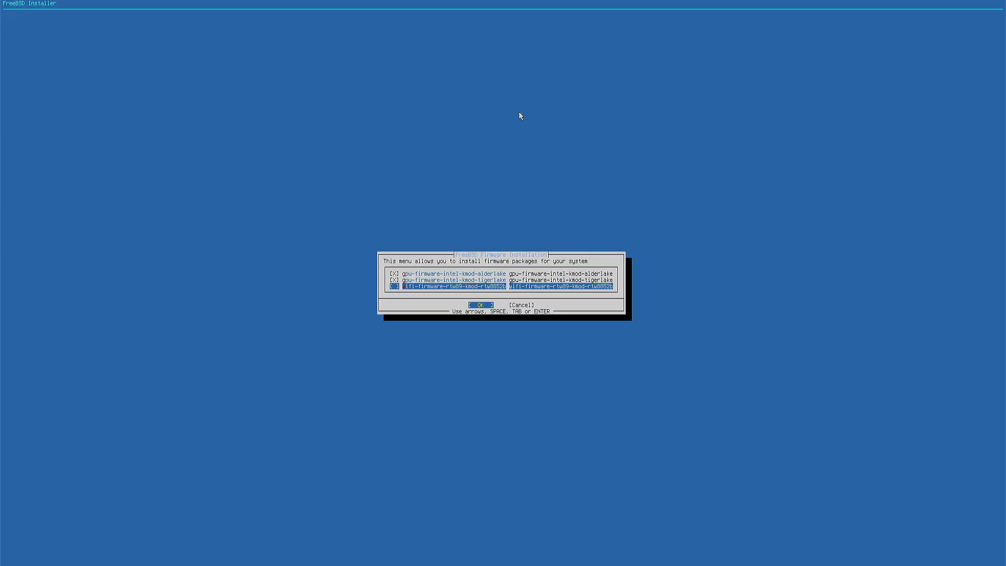
pyautogui.press('Return')
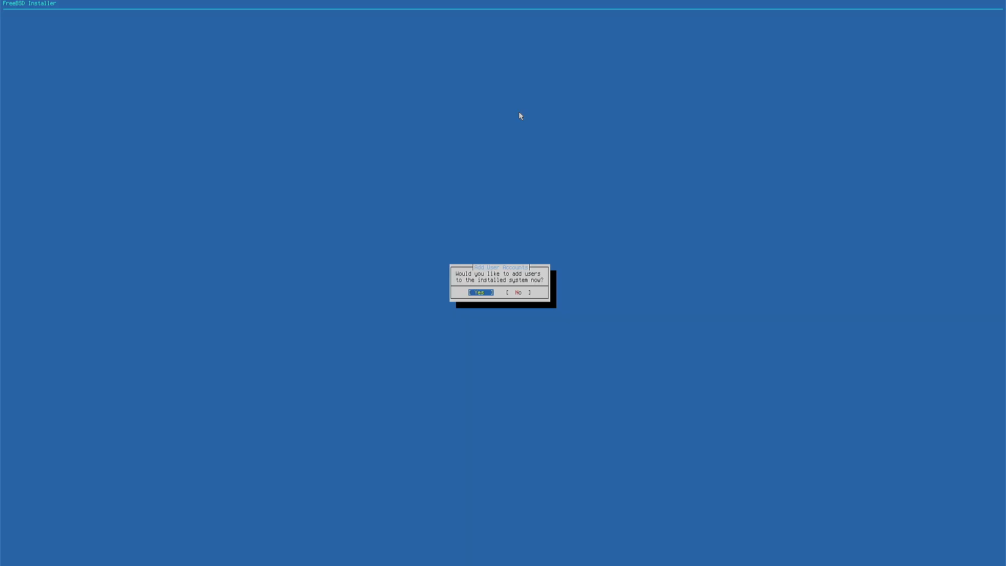
# - Start adding a user account to the installed system and enter its username and the user's full name
pyautogui.press('Return')
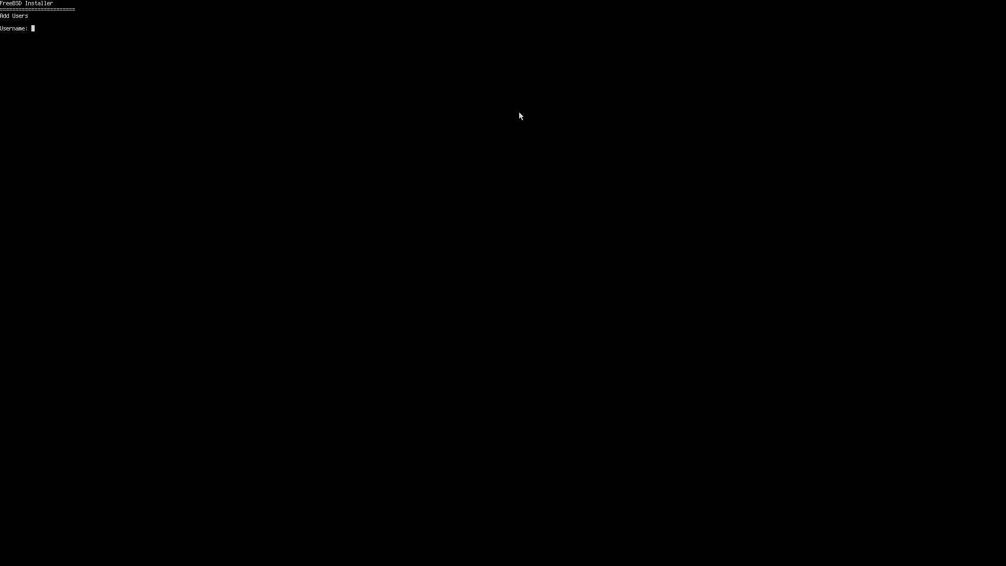
pyautogui.write('stan')
pyautogui.press('Return')
pyautogui.write('Stan Stockfoot')
pyautogui.press('Return')
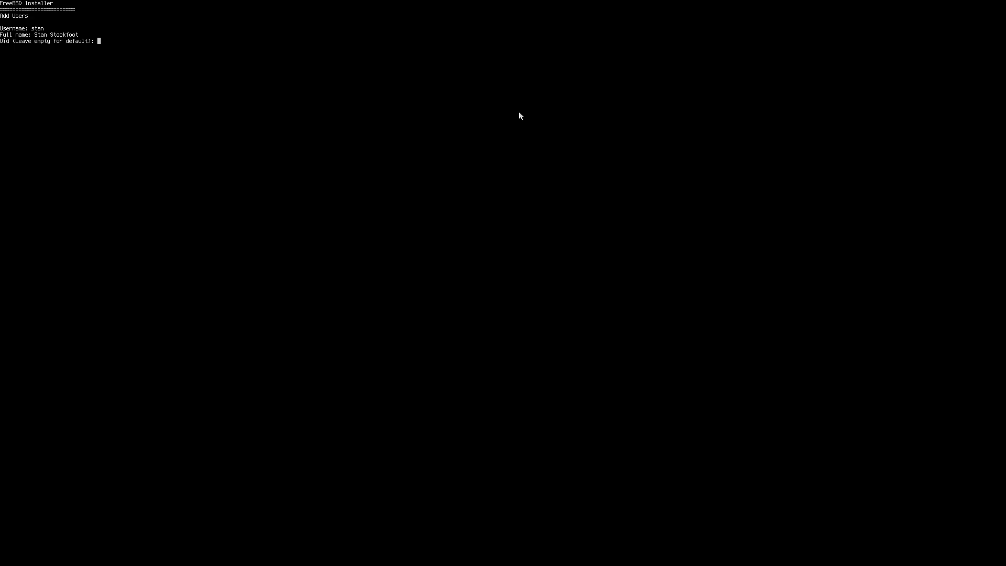
# - Accept the default UID and login group, and try to invite the user into the sudo group
pyautogui.press('Return')
pyautogui.press('Return')
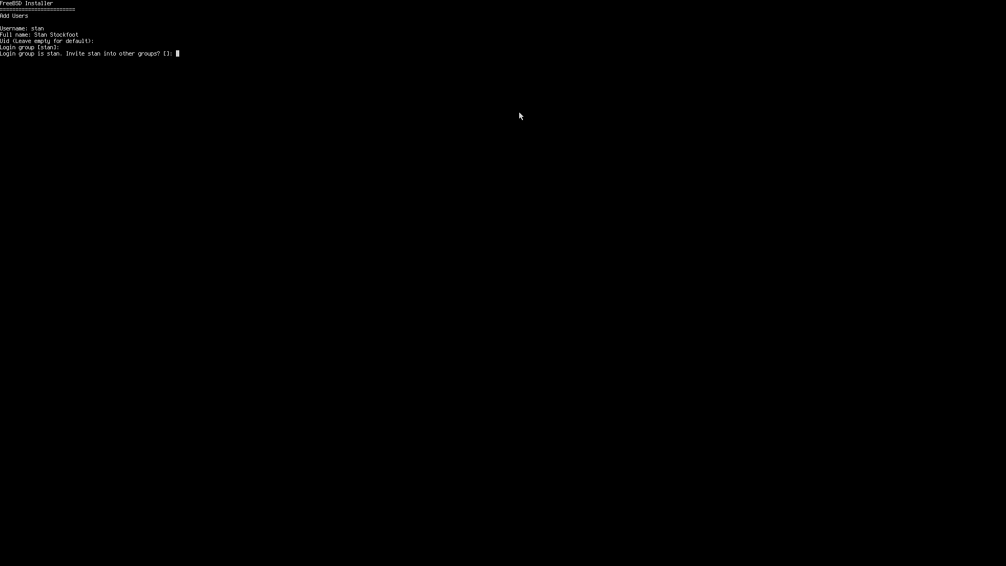
pyautogui.write('sudo')
pyautogui.press('Return')
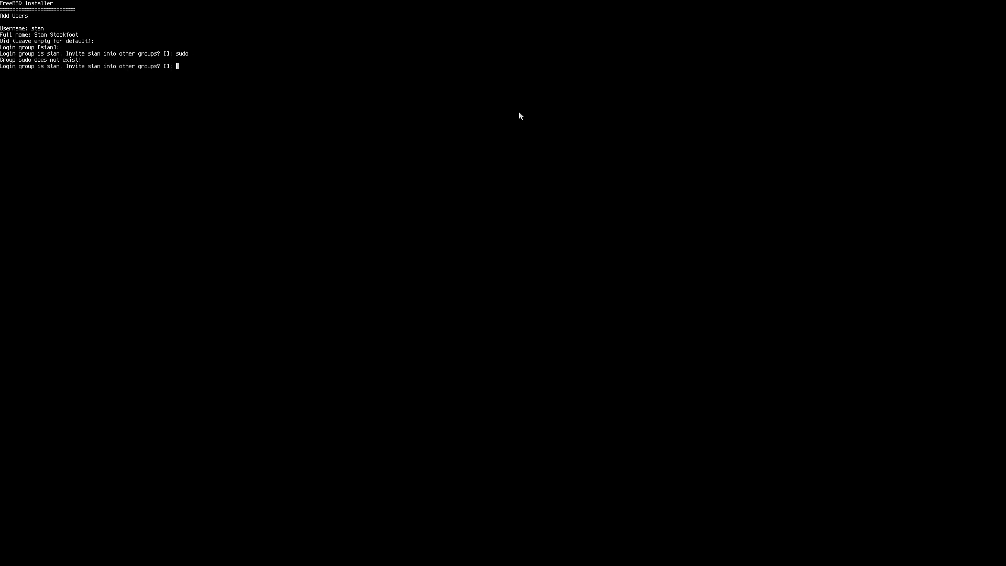
# - Give the user no additional groups and accept the default login class, sh shell, home directory and home directory permissions
pyautogui.press('Return')
pyautogui.press('Return')
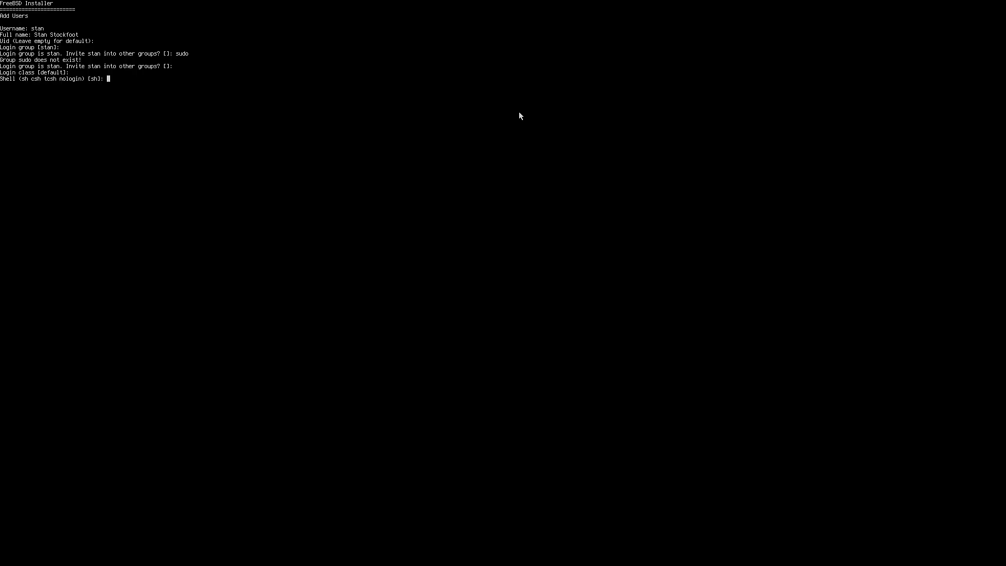
pyautogui.press('Return')
pyautogui.press('Return')
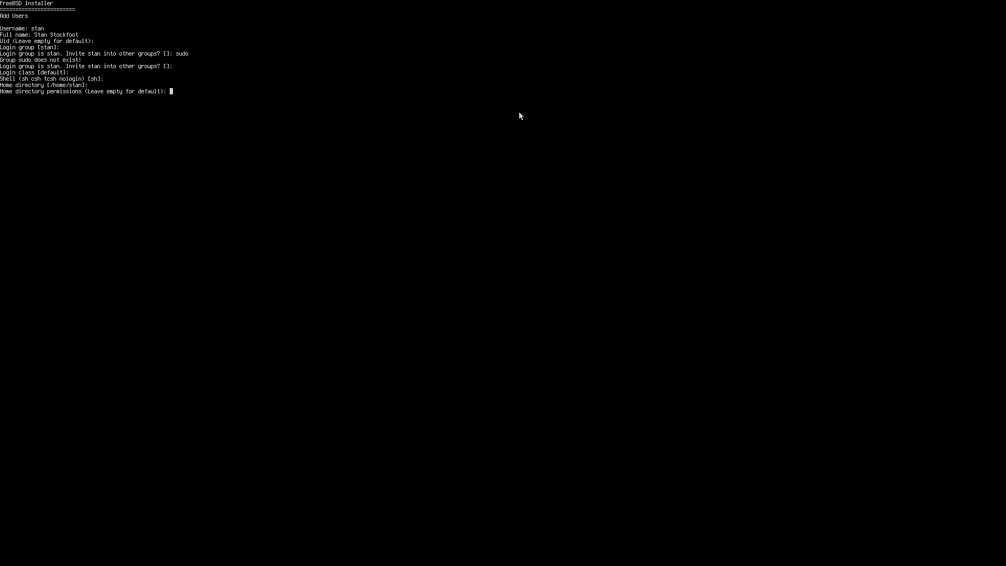
pyautogui.press('Return')
pyautogui.press('Return')
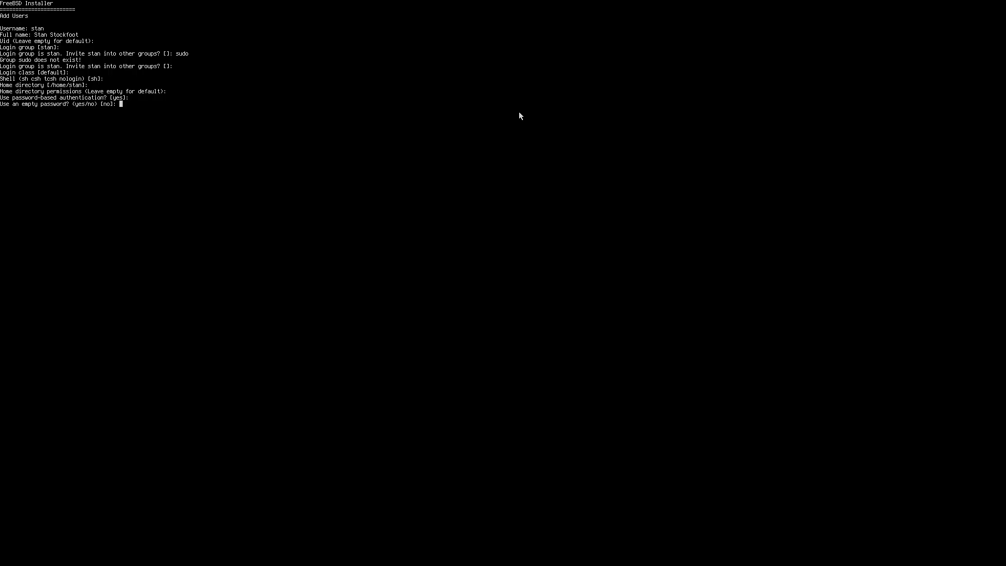
# - Use password-based authentication with neither an empty nor a random password, and enter the account password twice
pyautogui.press('Return')
pyautogui.press('Return')
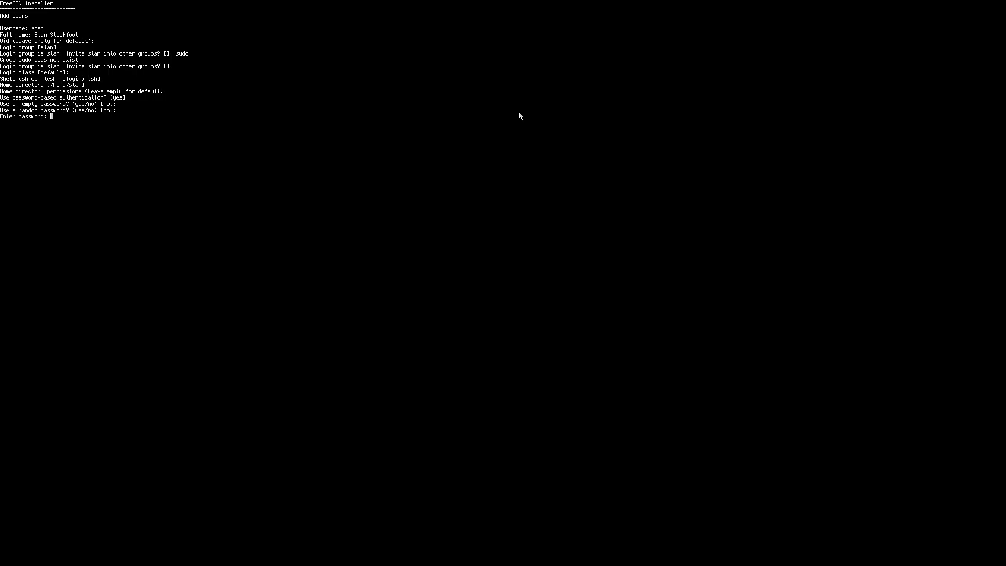
pyautogui.press('Return')
pyautogui.press('Return')
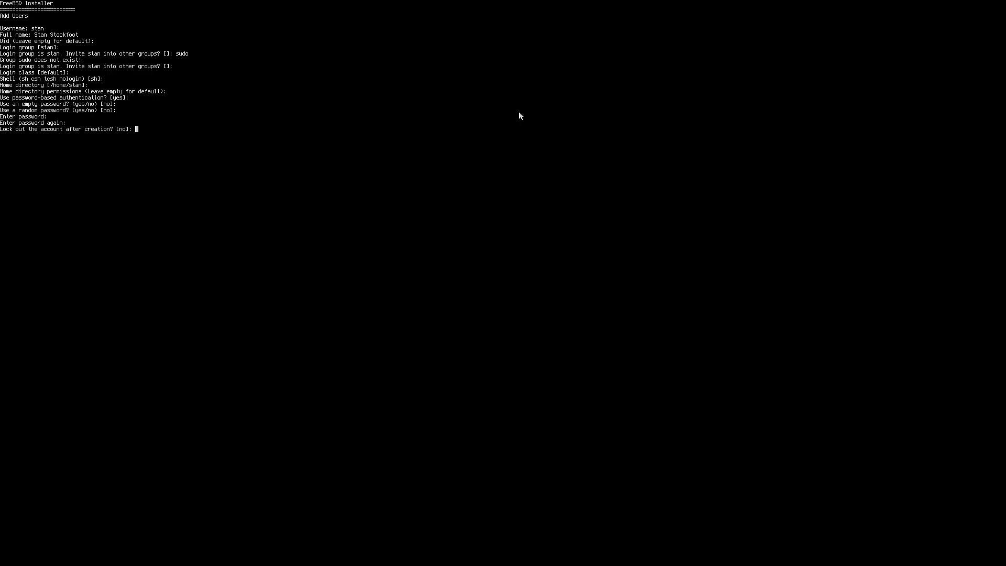
# - Leave the account unlocked, confirm the user's details and decline adding another user
pyautogui.press('Return')
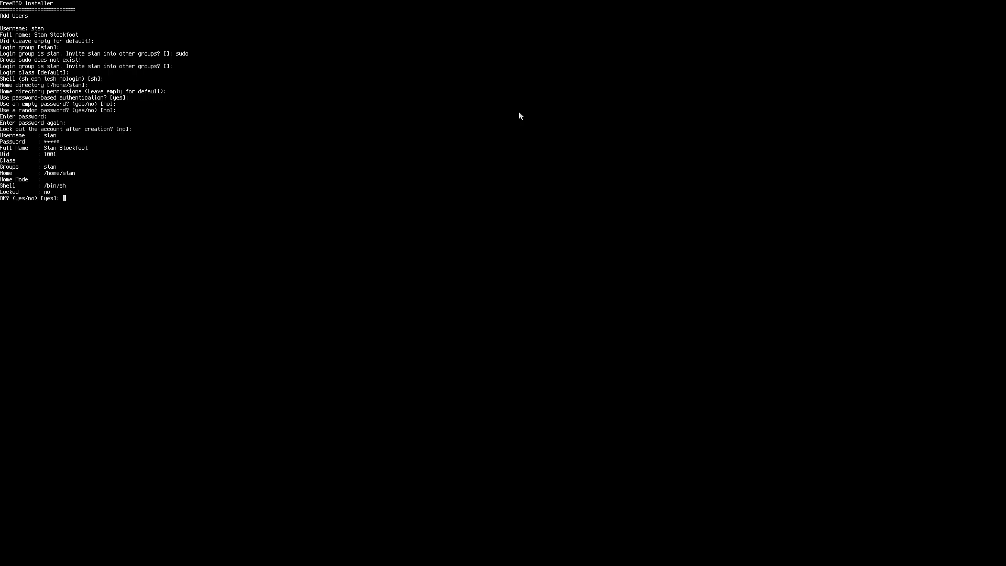
pyautogui.press('Return')
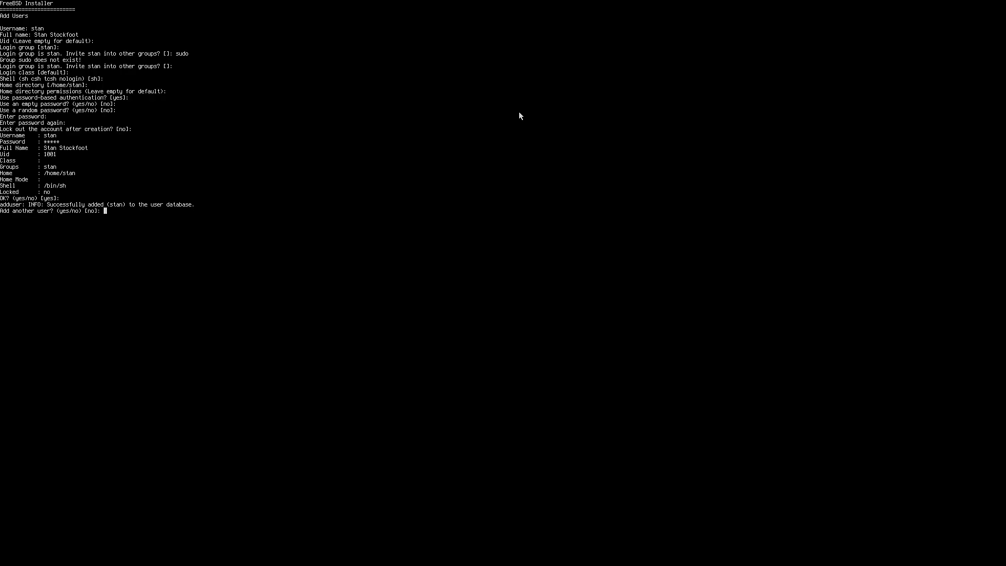
pyautogui.press('Return')
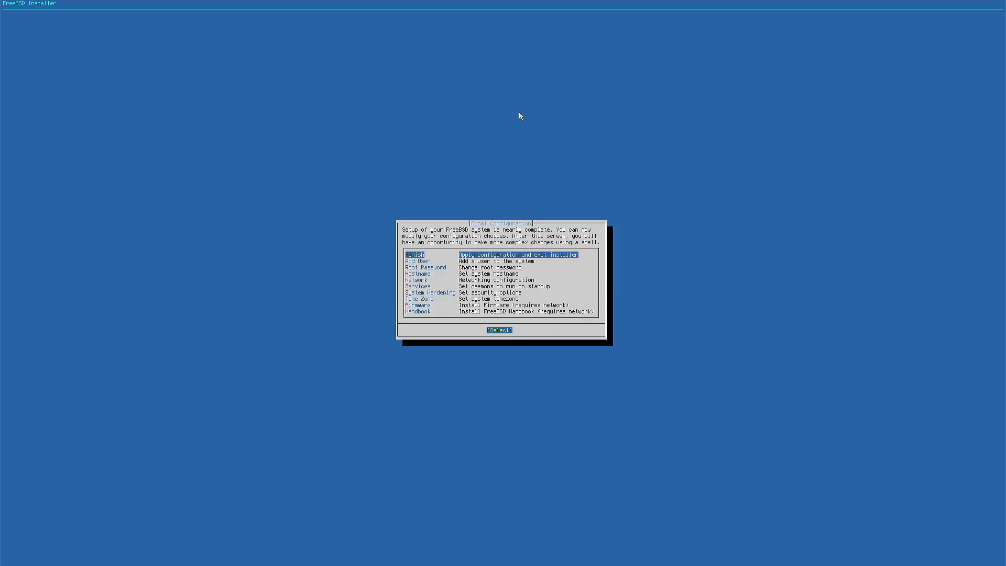
# - Finish the final configuration without opening a shell for manual changes, and reboot into the installed system
pyautogui.press('Return')
pyautogui.press('Left')
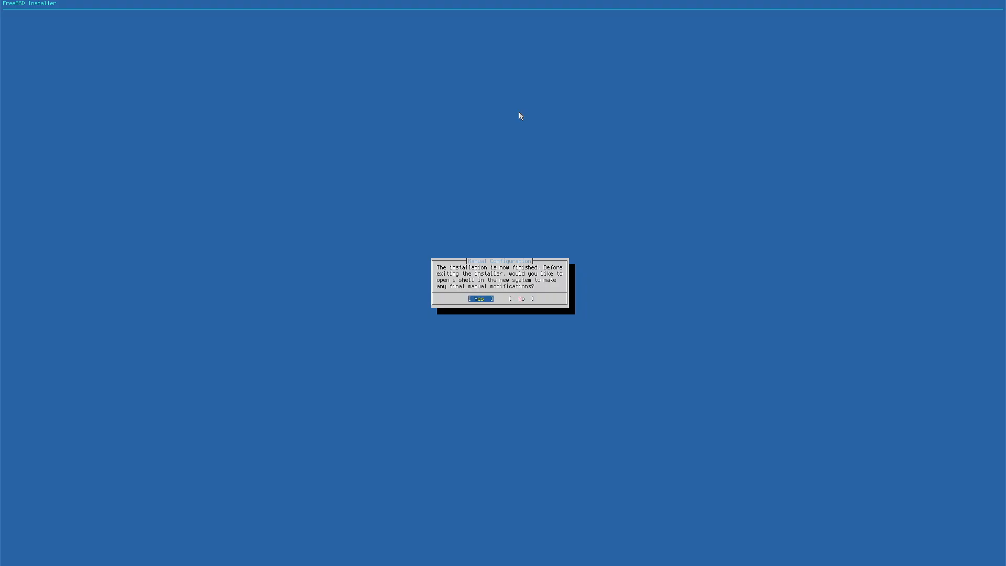
pyautogui.press('Right')
pyautogui.press('Return')
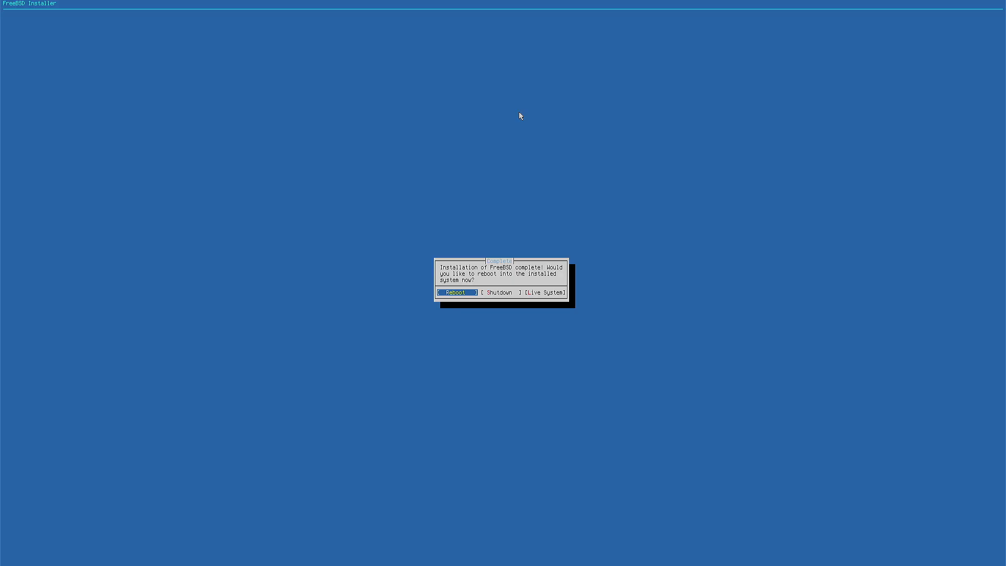
pyautogui.press('Return')
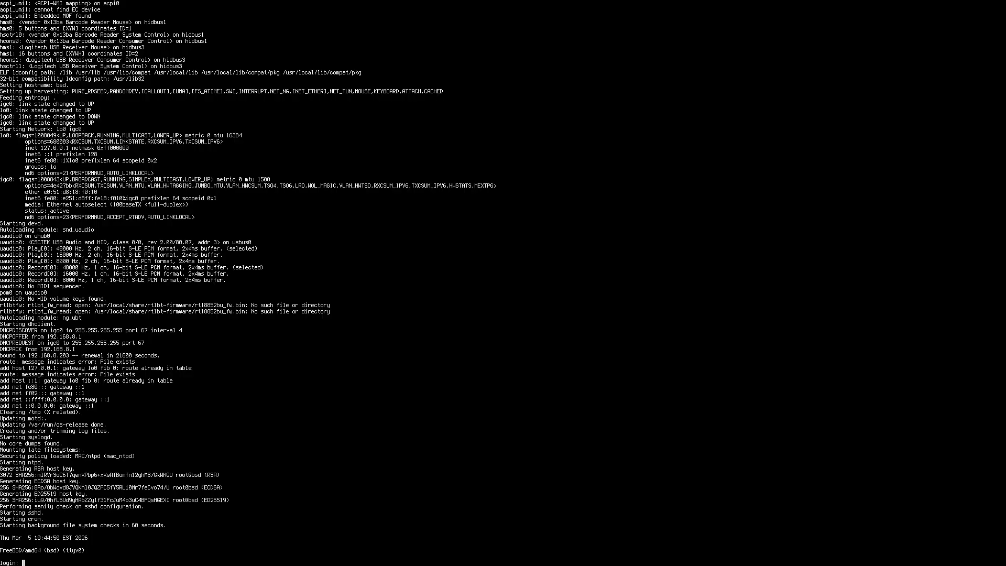
# - Log in at the console with the new user's username and account password
pyautogui.write('stan')
pyautogui.press('Return')
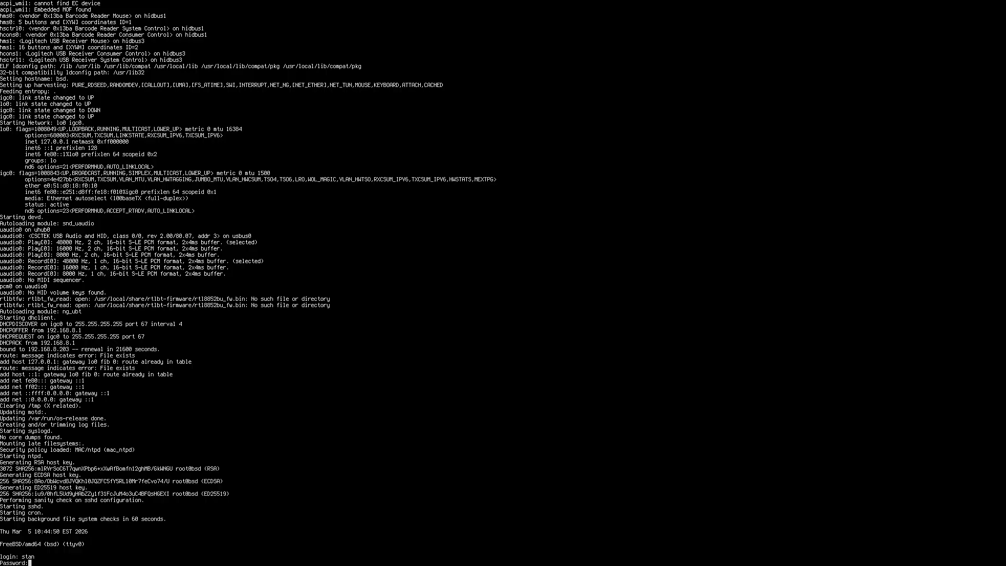
pyautogui.press('Return')
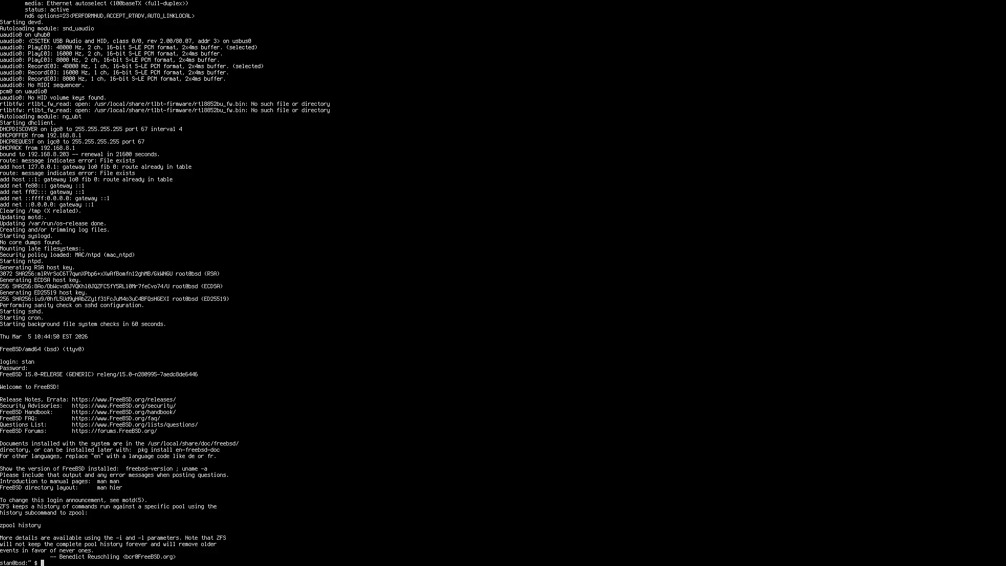
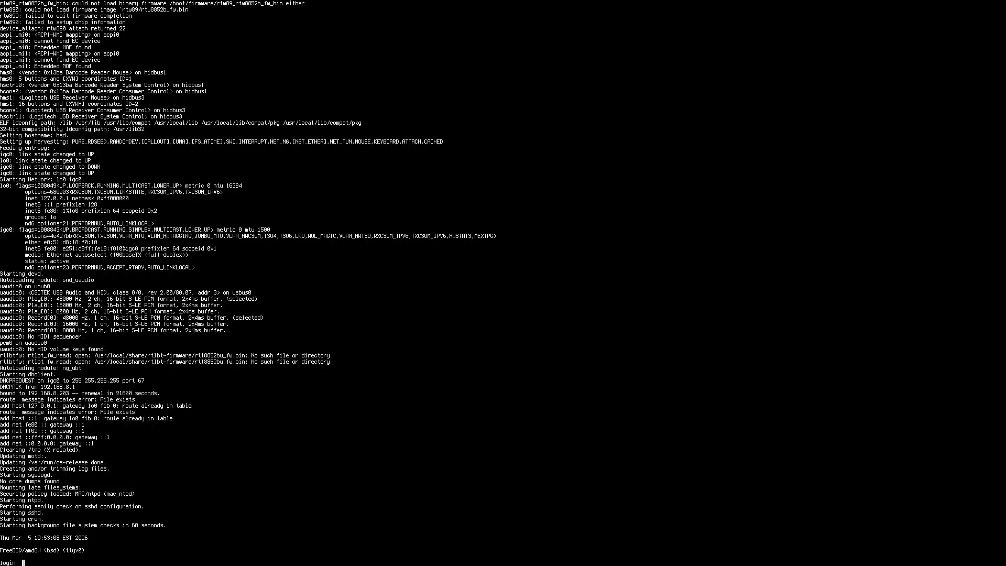
# - Sign in to the freshly booted FreeBSD console as the regular user, entering the username and account password
pyautogui.write('stan')
pyautogui.press('Return')
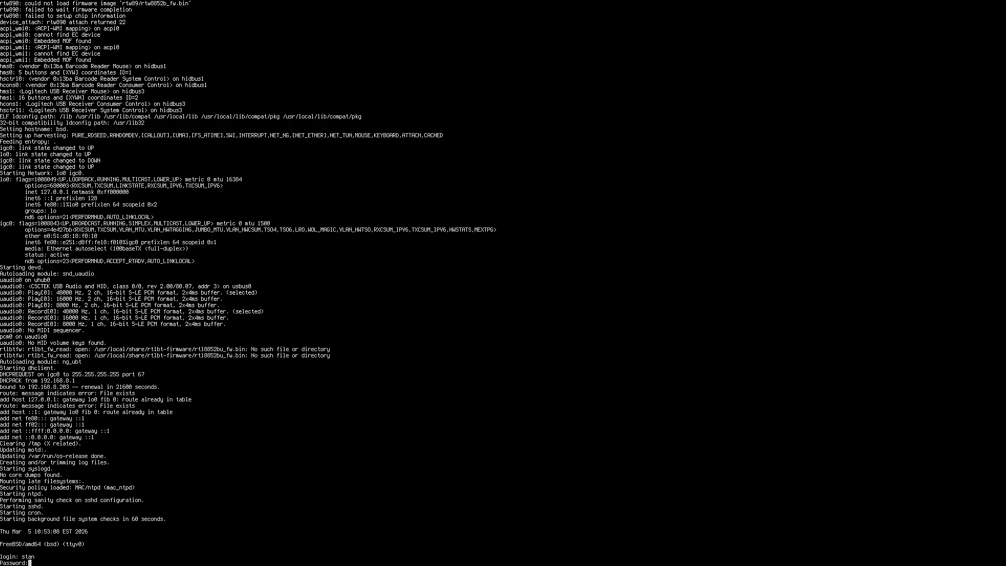
pyautogui.press('Return')
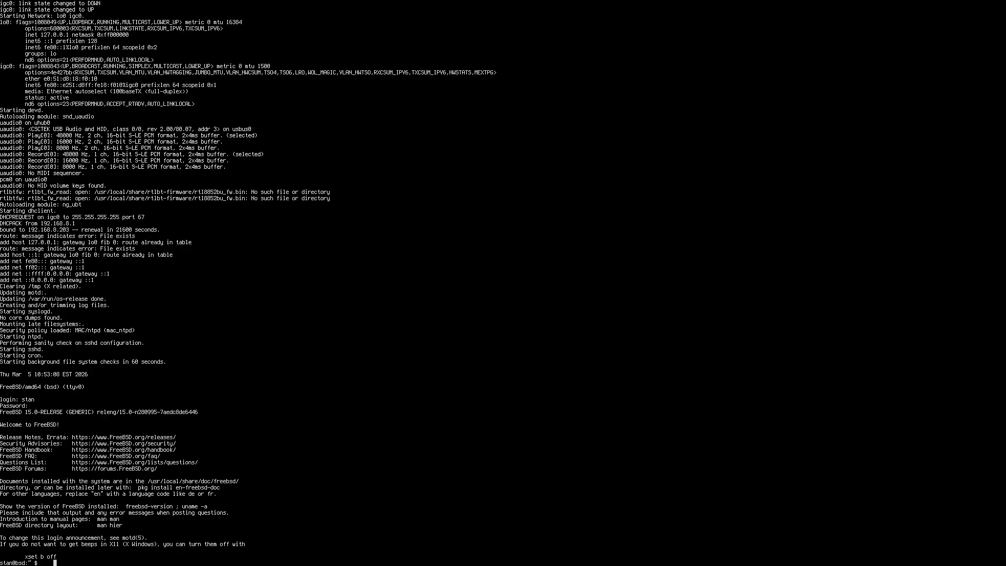
# - Try to switch from the regular user to the root account with su
pyautogui.press('BackSpace')
pyautogui.write('su')
pyautogui.press('Return')
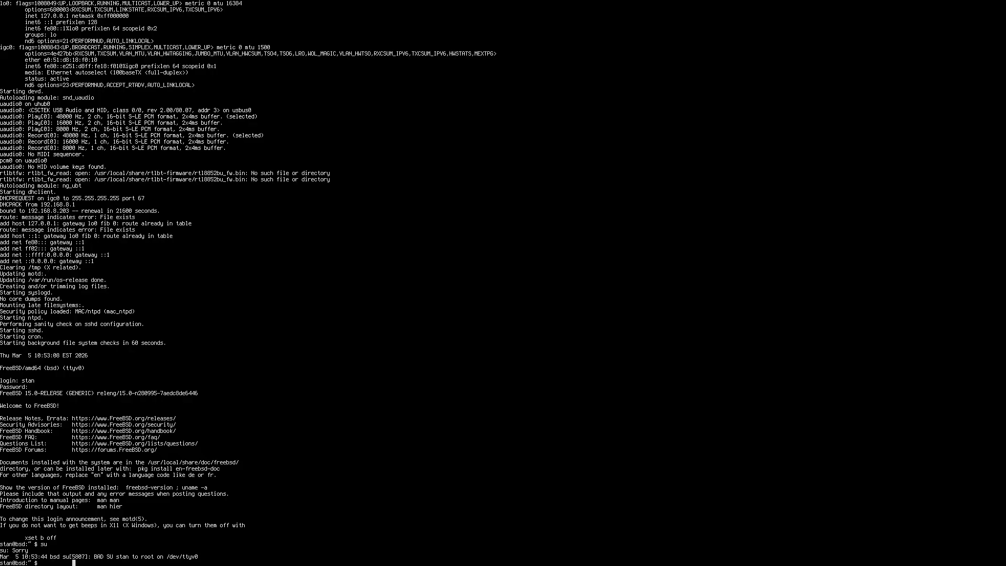
# - End the regular user's shell session with exit to get back to the console login
pyautogui.press('BackSpace')
pyautogui.press('BackSpace')
pyautogui.press('BackSpace')
pyautogui.press('BackSpace')
pyautogui.write('logout')
pyautogui.press('Return')
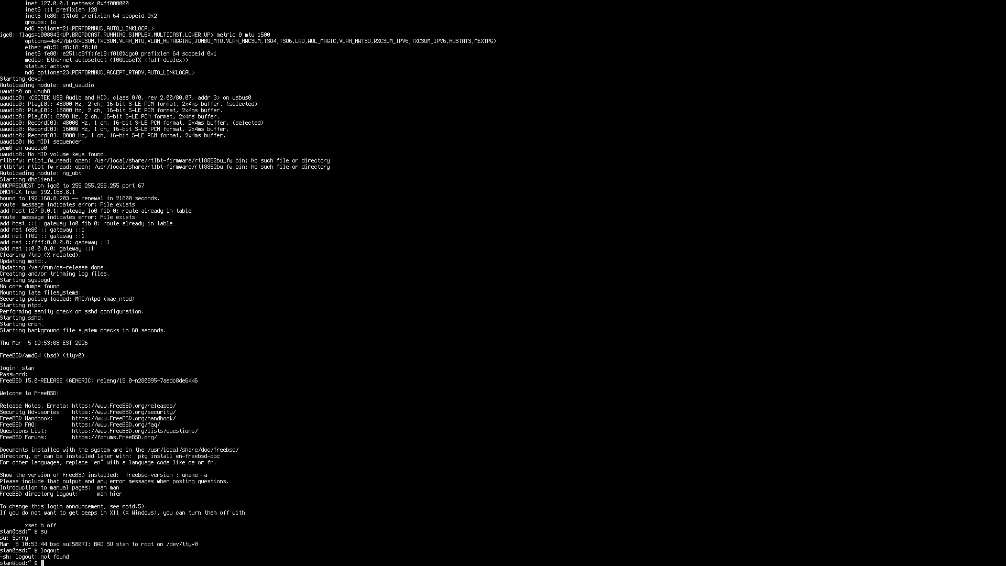
pyautogui.write('exit')
pyautogui.press('Return')
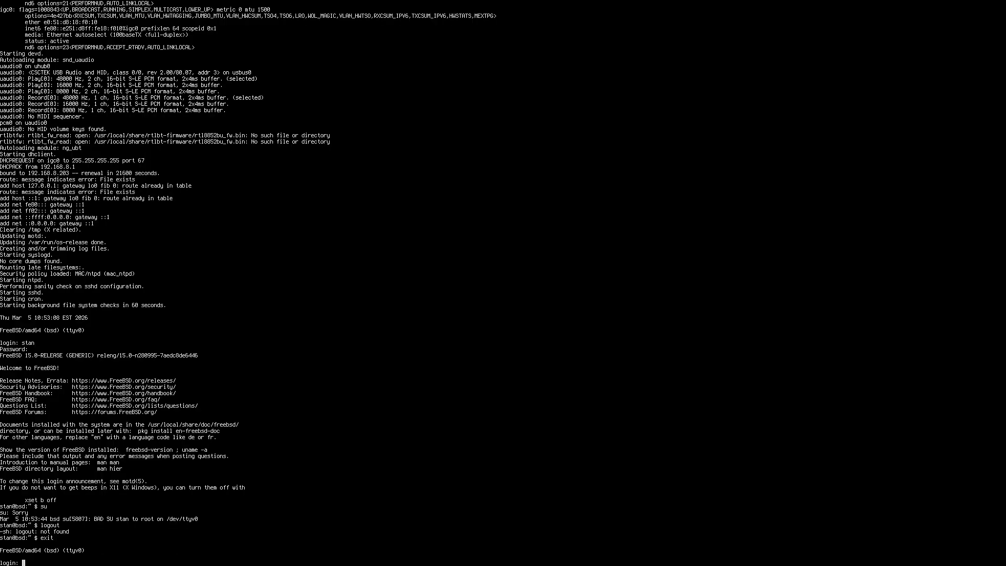
# - Log in at the console as root, entering the root password
pyautogui.write('root')
pyautogui.press('Return')
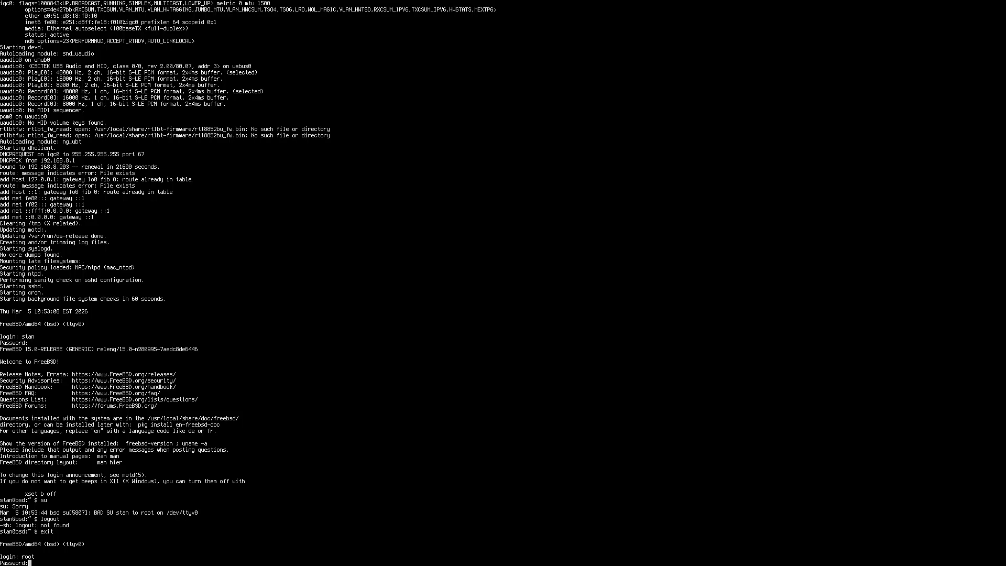
pyautogui.press('Return')
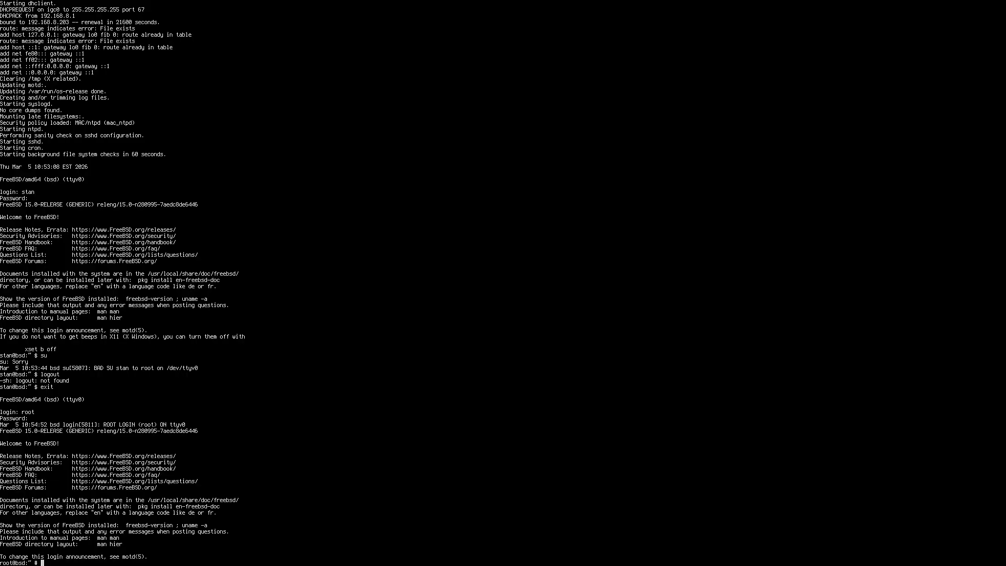
# - Try to run desktop-installer from the root shell
pyautogui.write('desktop-installer')
pyautogui.press('Return')
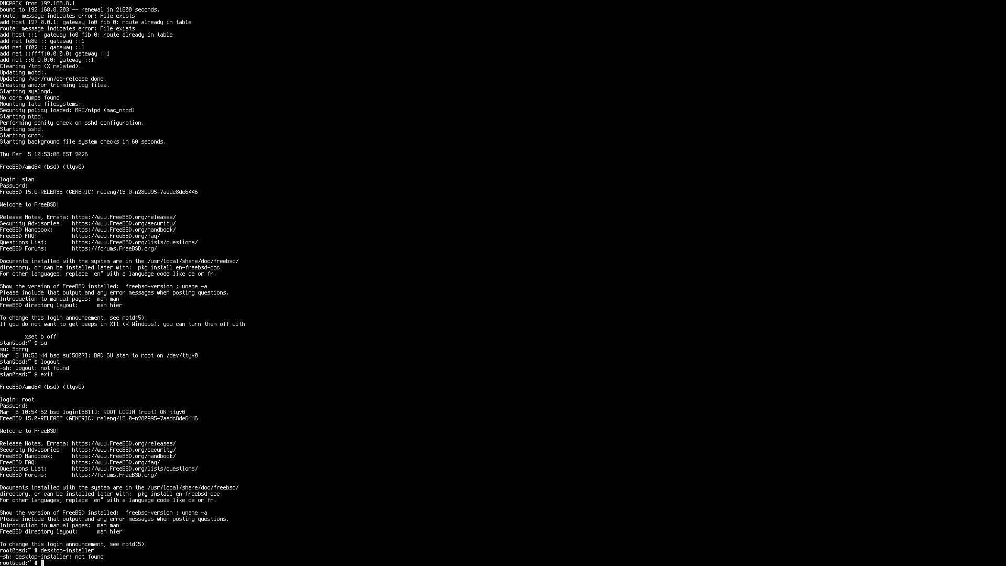
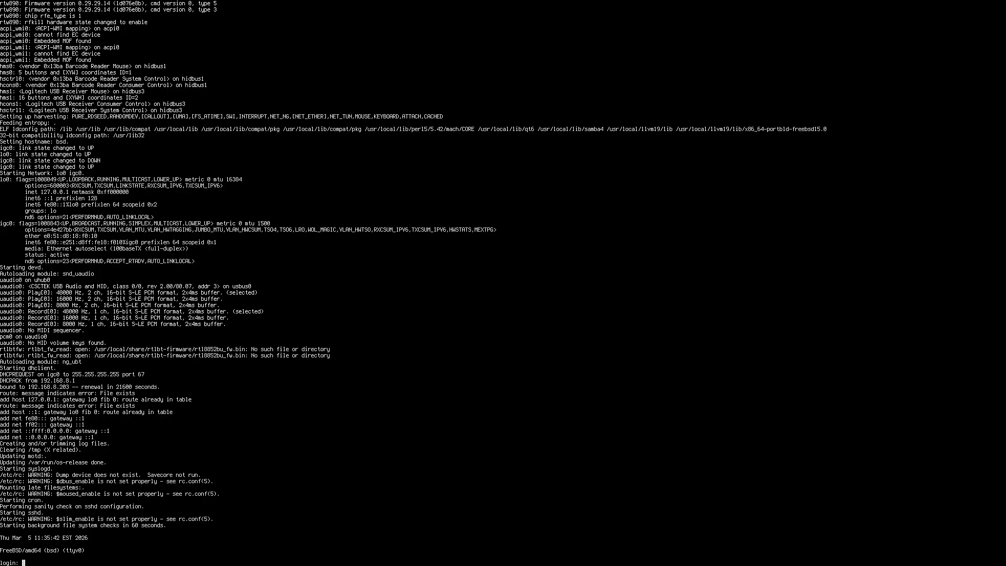
# - Log in at the console as the regular user, entering the account password, and end that session with exit
pyautogui.write('stan')
pyautogui.press('Return')
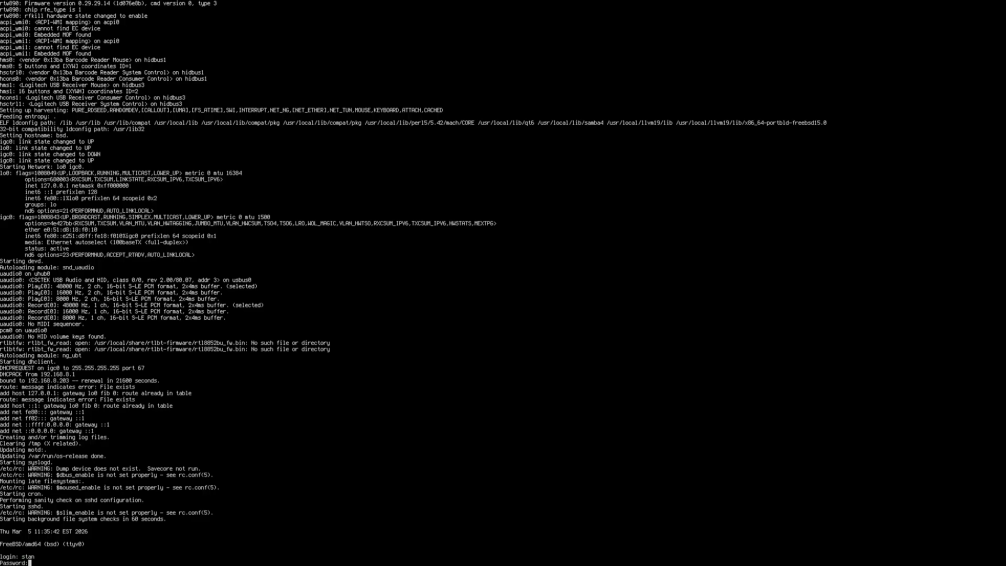
pyautogui.press('Return')
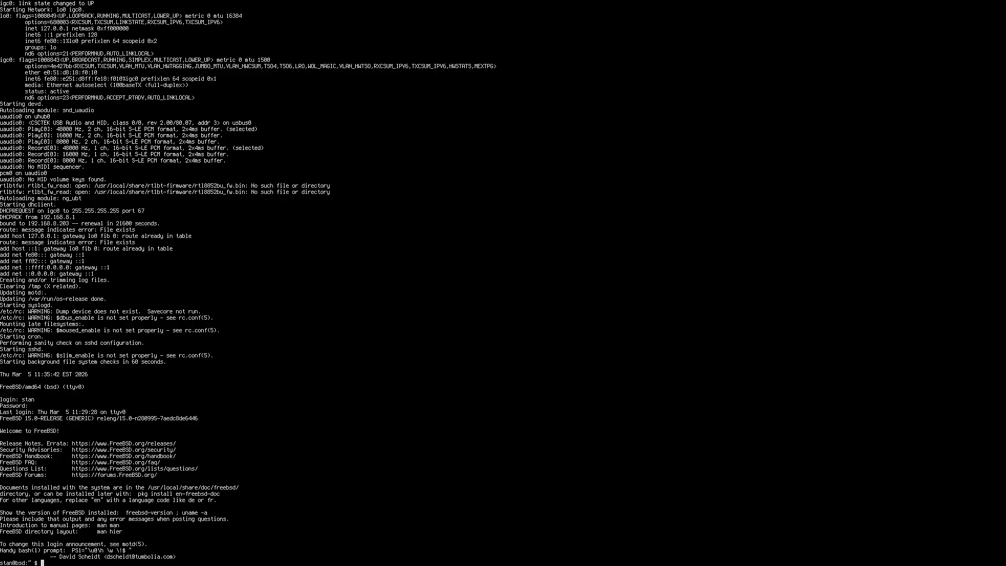
pyautogui.write('exit')
pyautogui.press('Return')
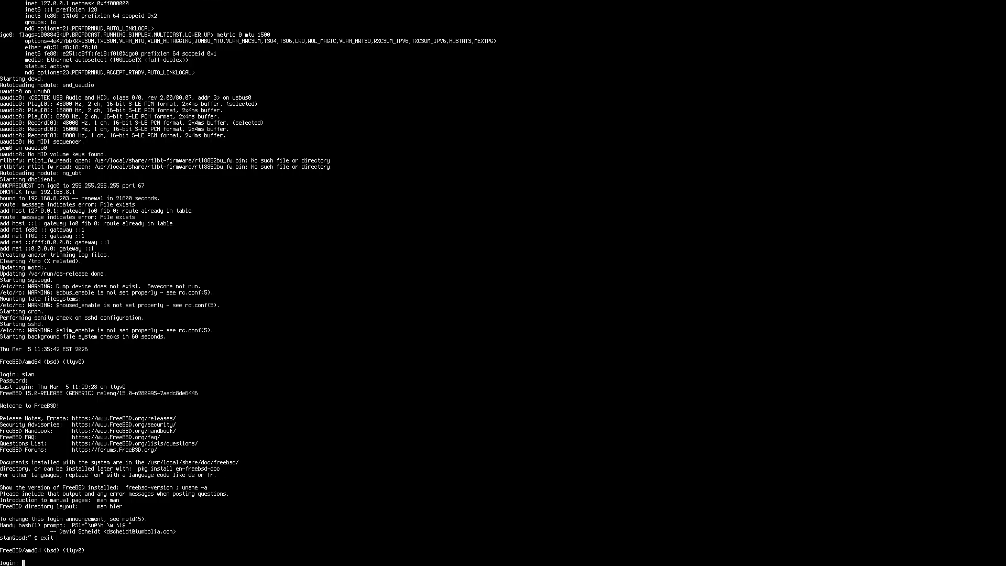
# - Log in at the console as root with the root password, and end the root session with exit
pyautogui.write('root')
pyautogui.press('Return')
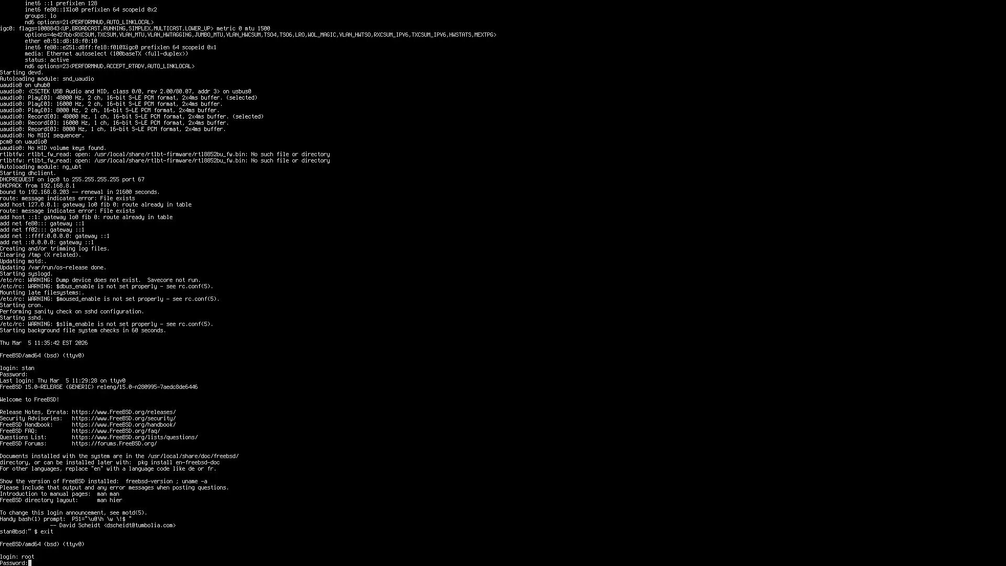
pyautogui.press('Return')
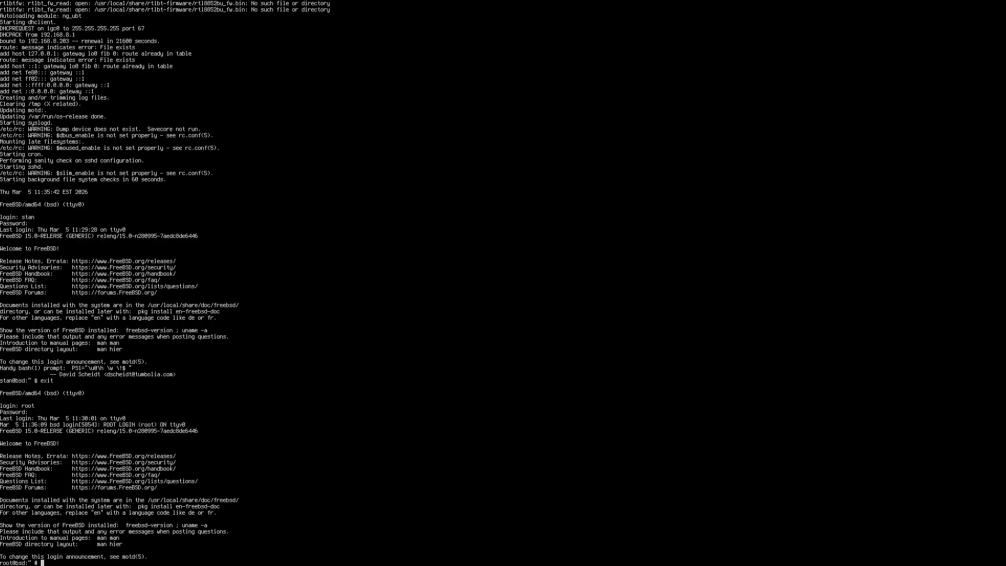
pyautogui.write('exit')
pyautogui.press('Return')
# - Log in as the regular user with the account password and try to start the login manager with slim
pyautogui.write('stan')
pyautogui.press('Return')
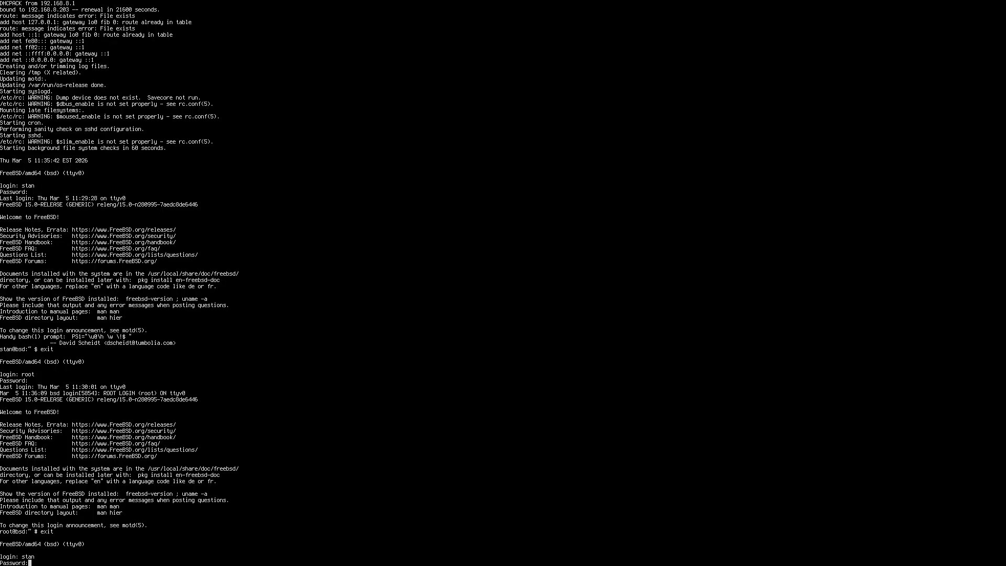
pyautogui.press('Return')
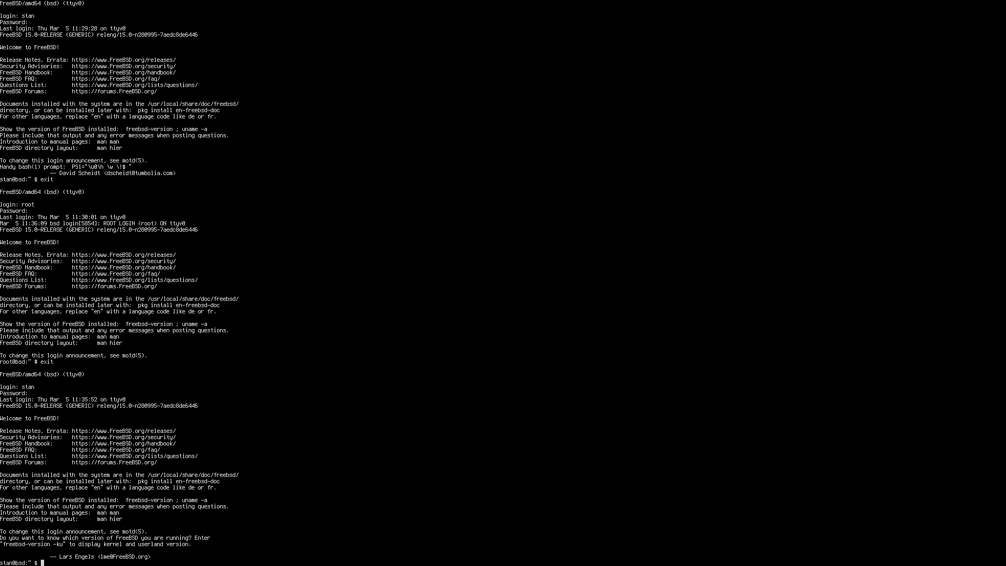
pyautogui.write('slim')
pyautogui.press('Return')
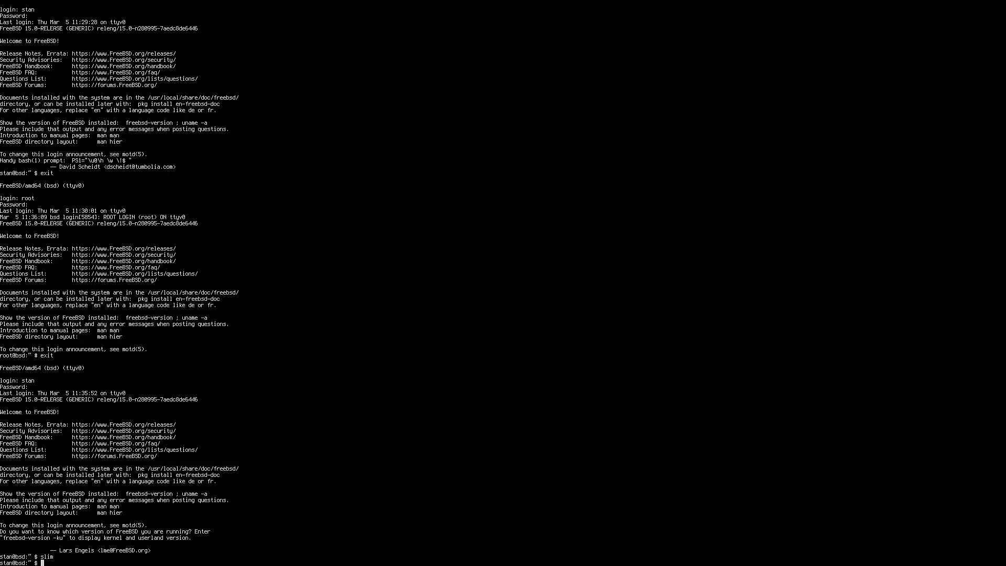
# - Try to run desktop-installer from the regular user's shell and end the session with exit
pyautogui.write('desktop')
pyautogui.press('BackSpace')
pyautogui.write('-installer')
pyautogui.press('Return')
pyautogui.write('exit')
pyautogui.press('Return')
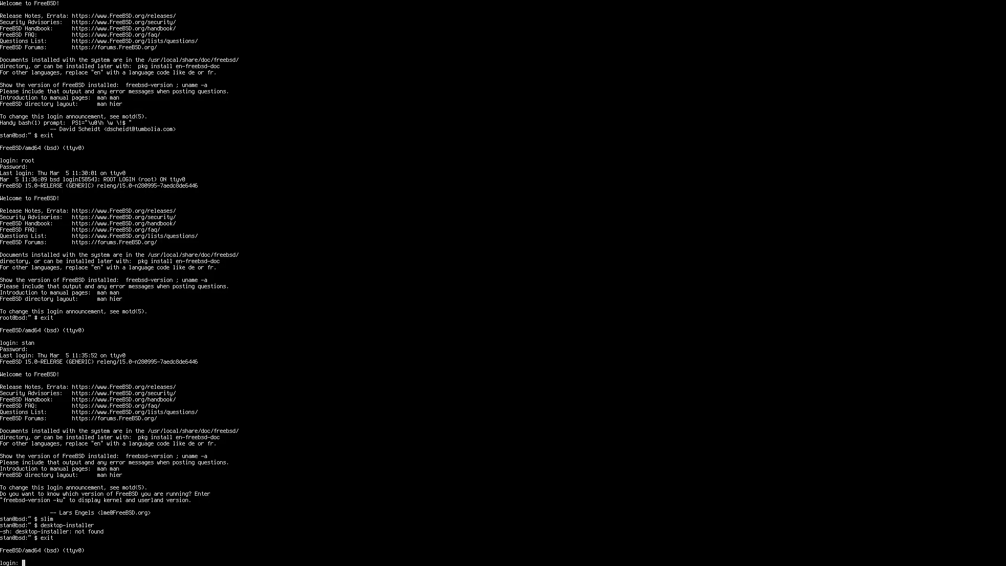
# - Log in at the console as root, entering the root password
pyautogui.write('root')
pyautogui.press('Return')
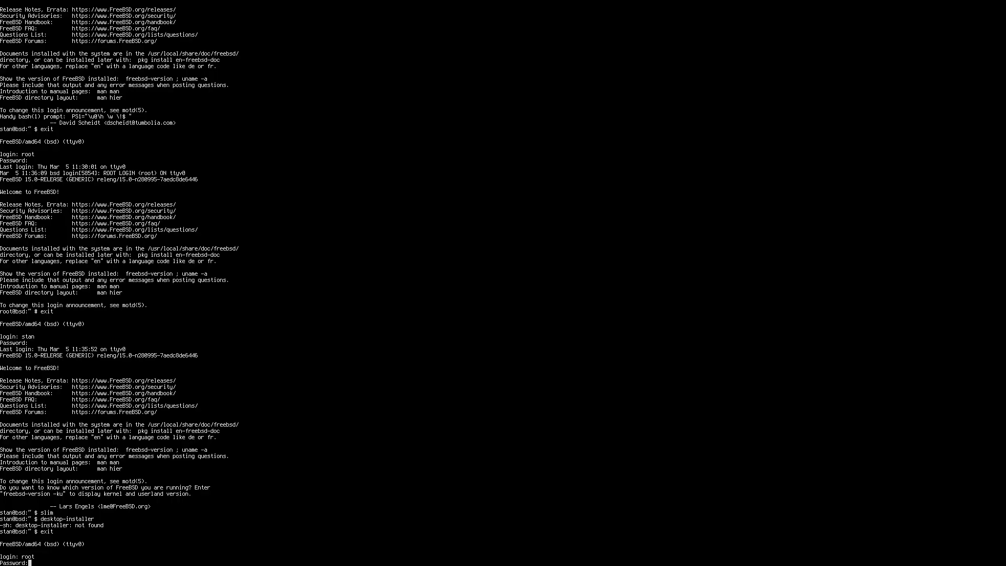
pyautogui.press('Return')
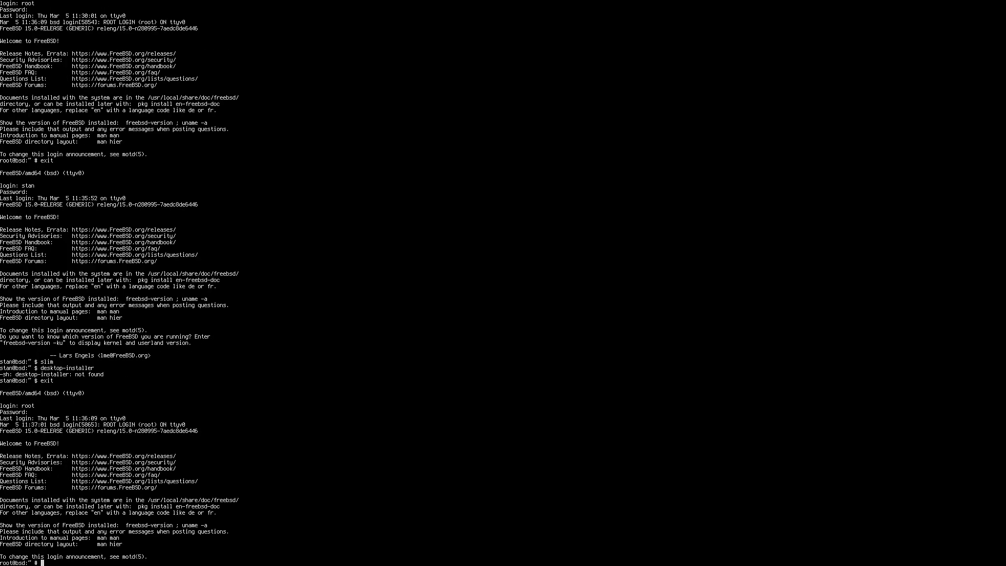
# - Install the desktop-installer package with pkg install, answering y to proceed
pyautogui.write('pkg install desktop-installer')
pyautogui.press('Return')
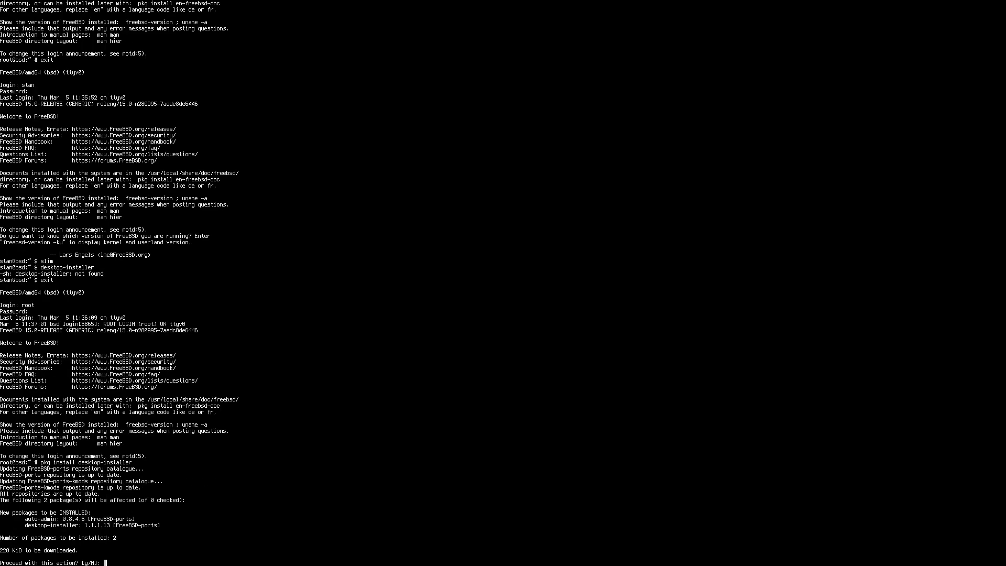
pyautogui.write('y')
pyautogui.press('Return')
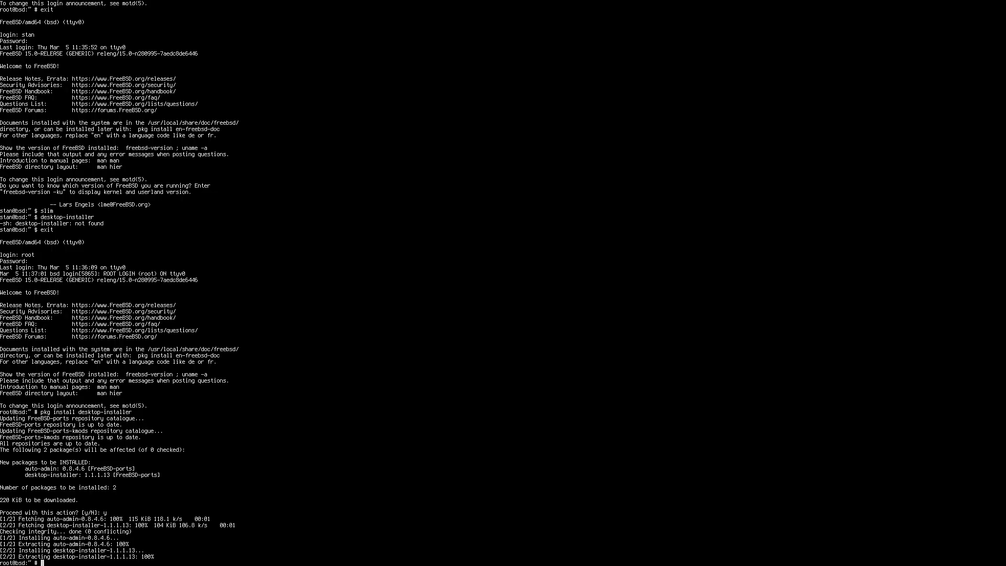
# - End the root session with exit and log in as the regular user, entering the account password
pyautogui.write('exit')
pyautogui.press('Return')
pyautogui.write('stan')
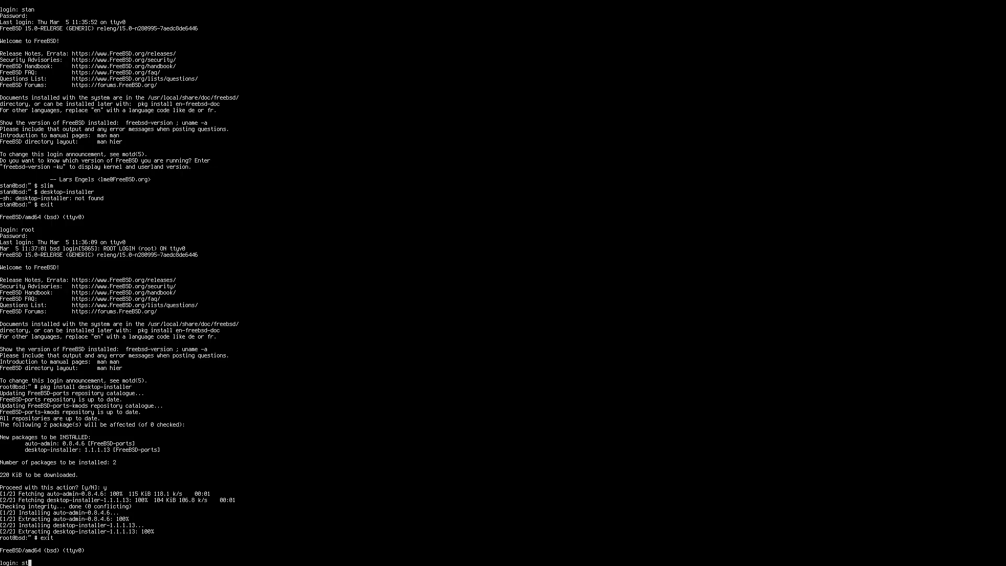
pyautogui.press('Return')
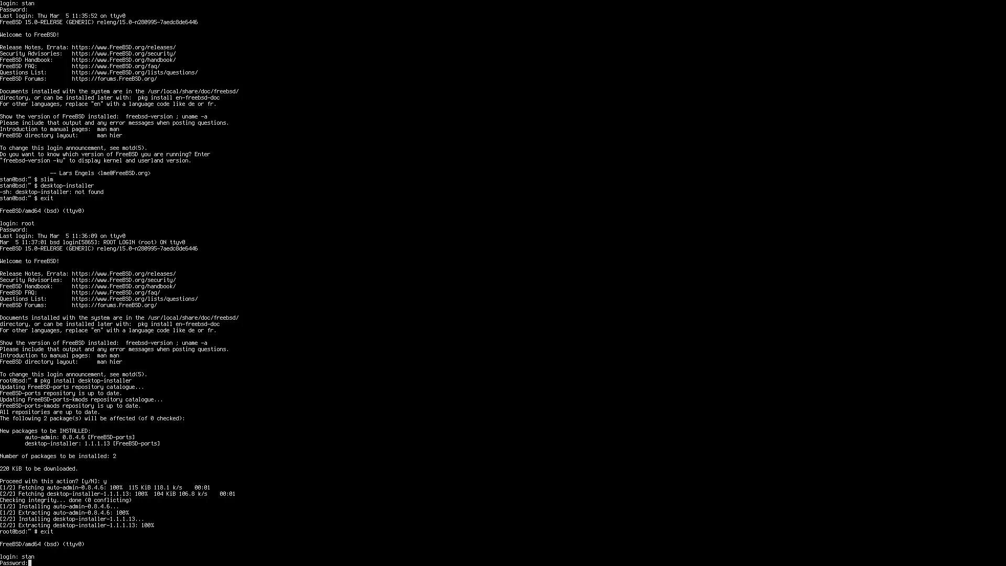
pyautogui.press('Return')
# - Try to run desktop-installer from the regular user's shell
pyautogui.write('desk')
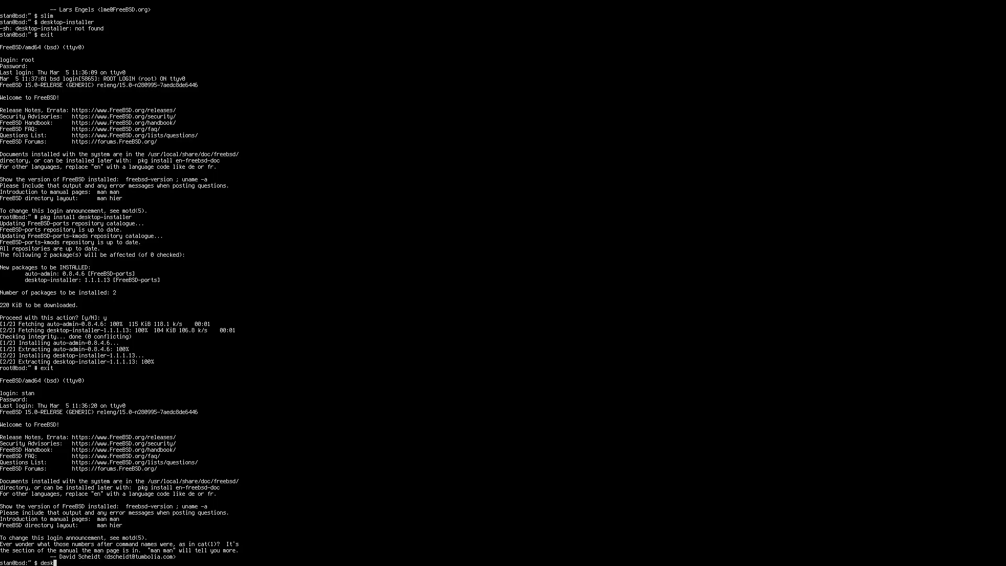
pyautogui.write('top-installer')
pyautogui.press('Return')
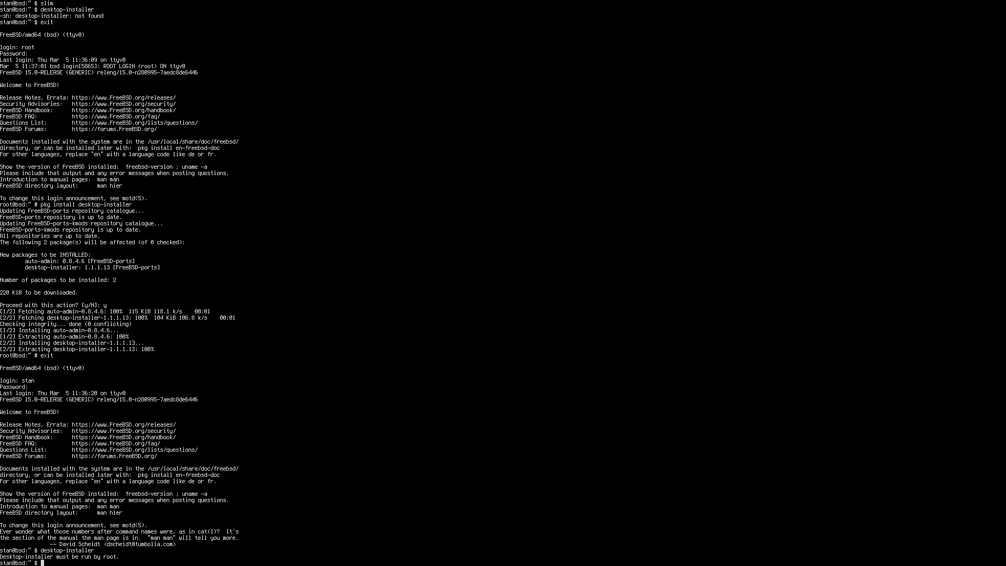
# - End the regular user's session with exit and log in as root, entering the root password
pyautogui.write('exit')
pyautogui.press('Return')
pyautogui.write('root')
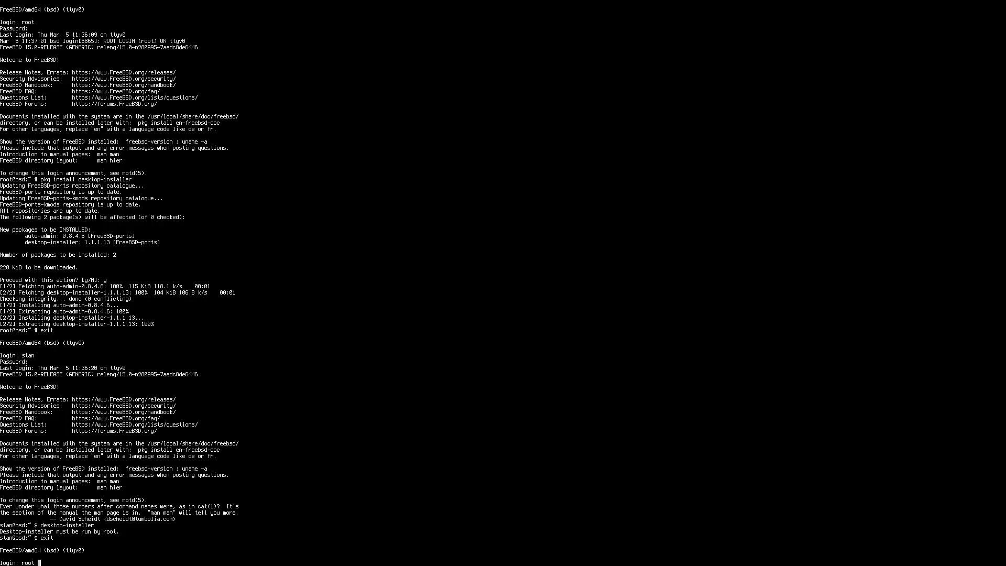
pyautogui.press('Return')
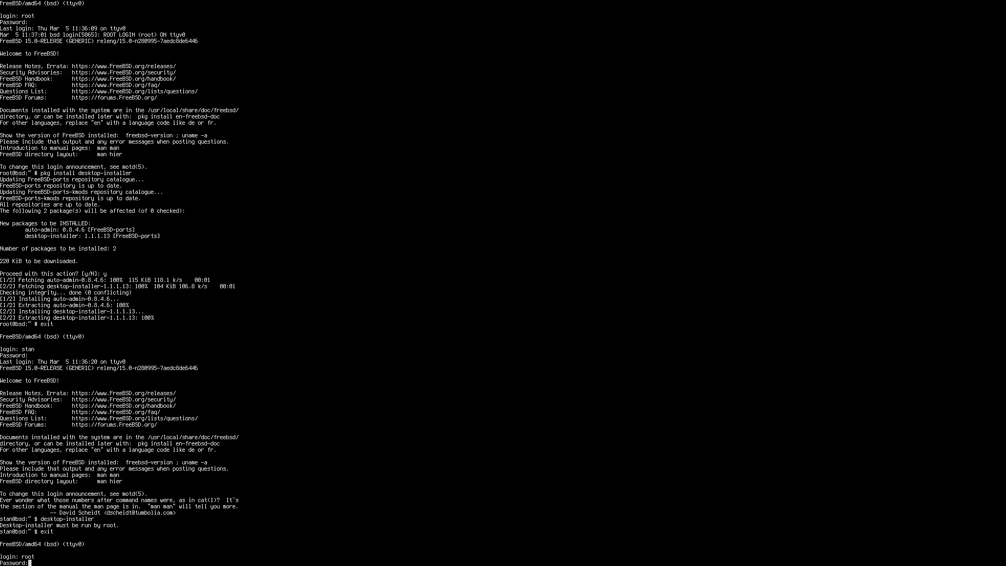
pyautogui.press('Return')
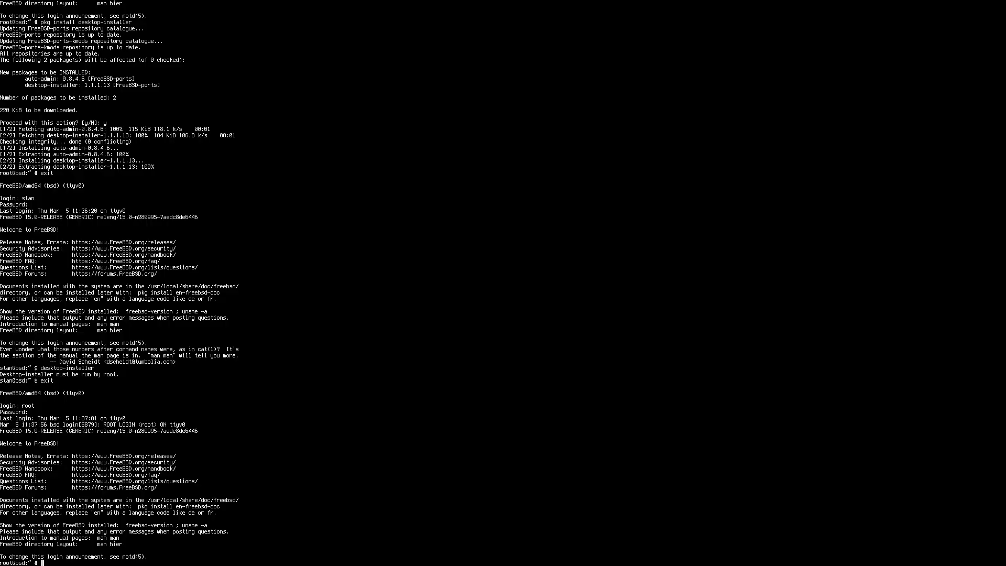
# - Run desktop-installer from the root shell and continue past its introductory notices to the choice of setup process
pyautogui.write('desktop-installer')
pyautogui.press('Return')
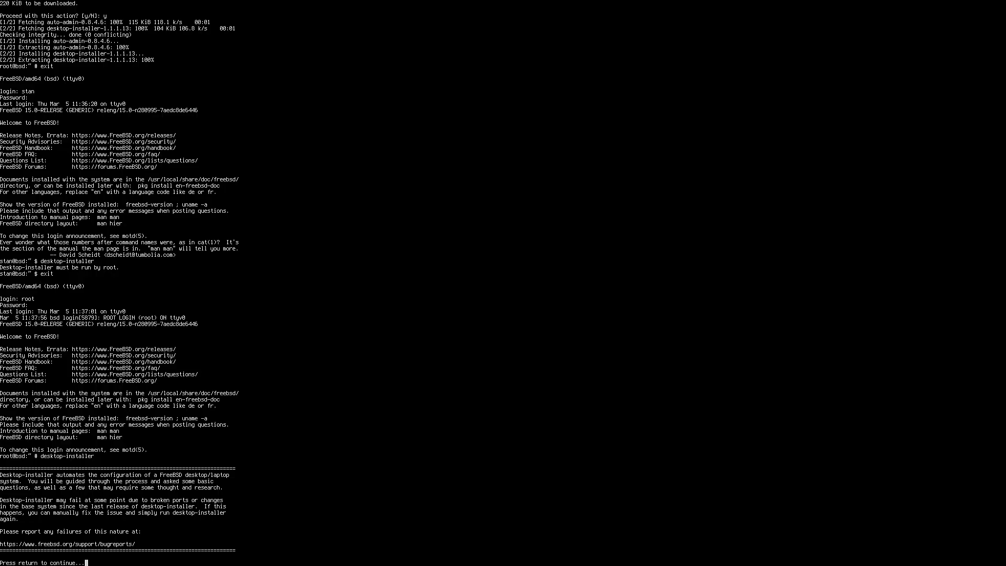
pyautogui.press('Return')
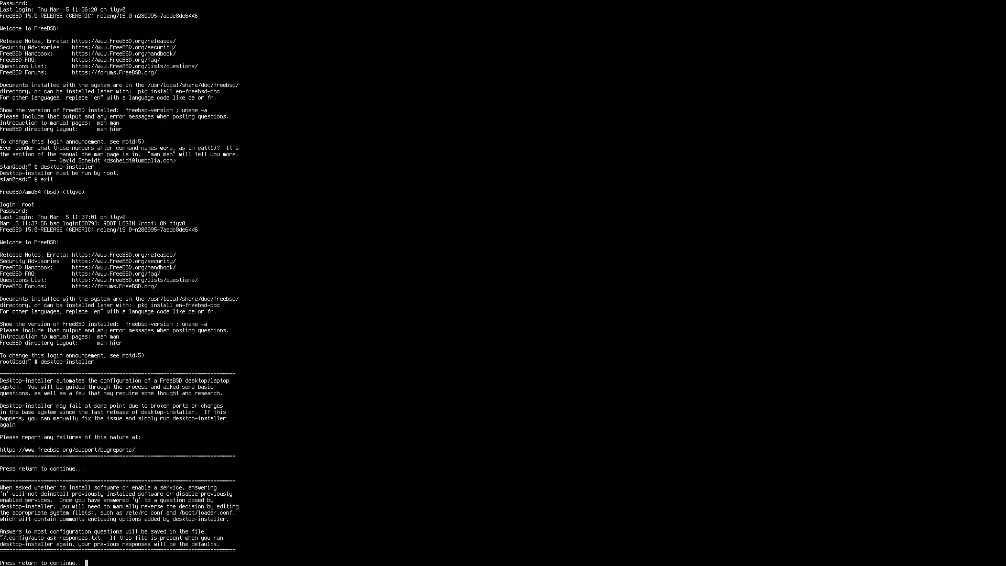
pyautogui.press('Return')
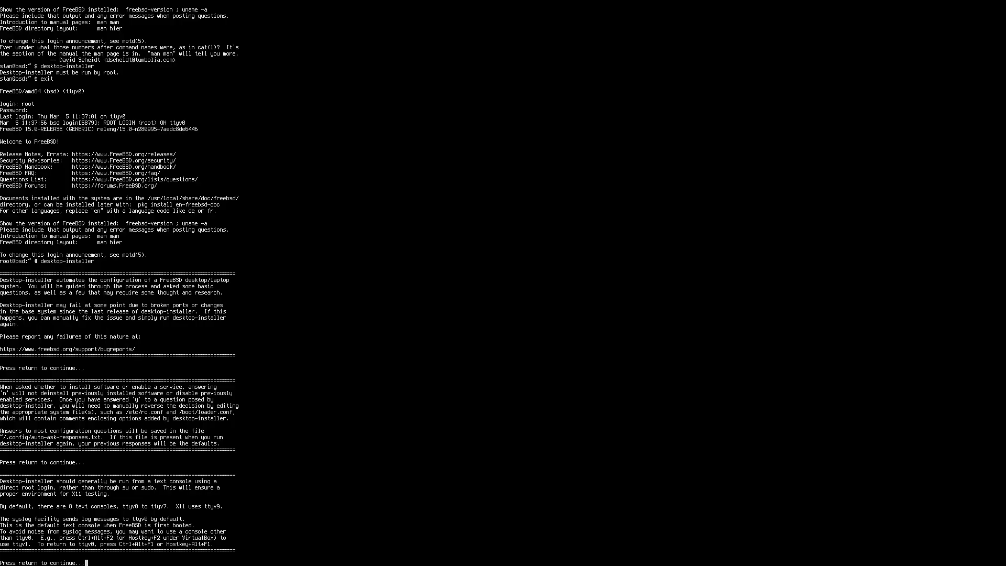
pyautogui.press('Return')
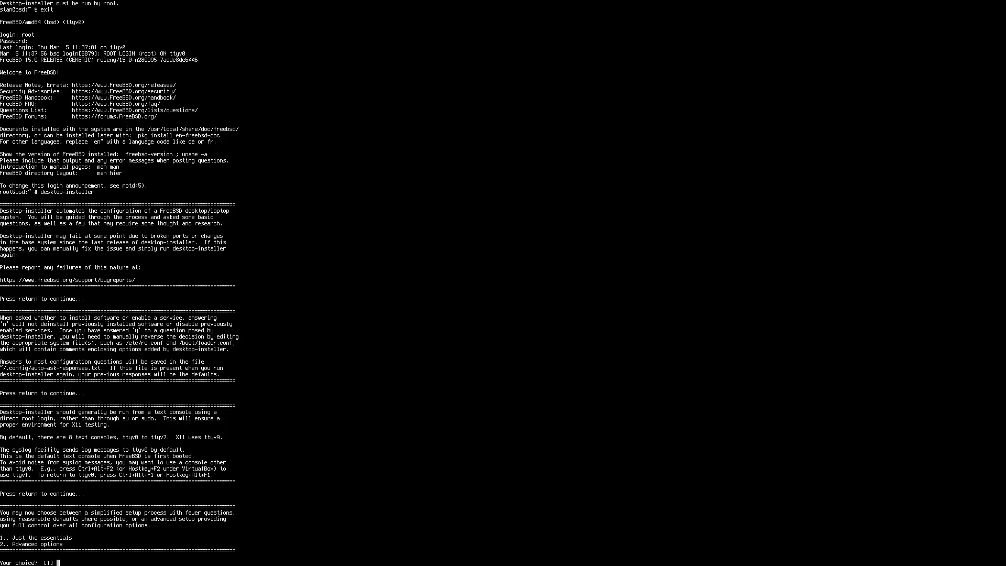
# - Select the simplified setup, option 1 (Just the essentials), and continue past the notice about quarterly packages
pyautogui.write('1')
pyautogui.press('Return')
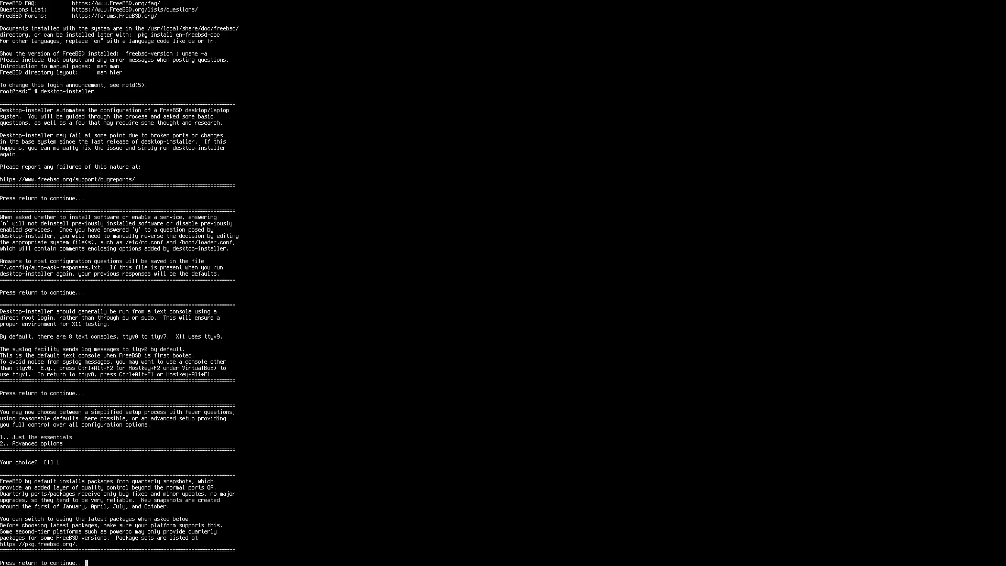
pyautogui.press('Return')
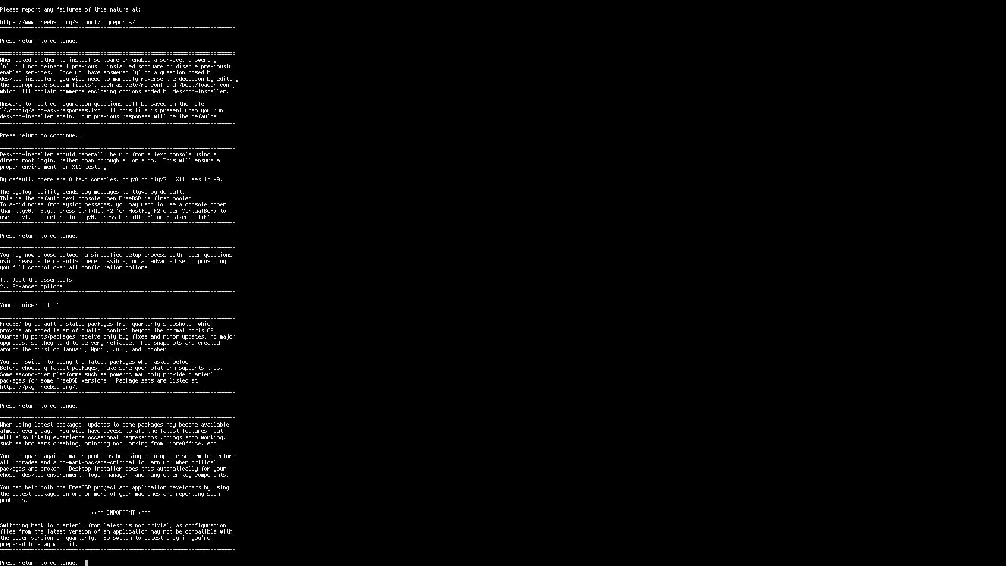